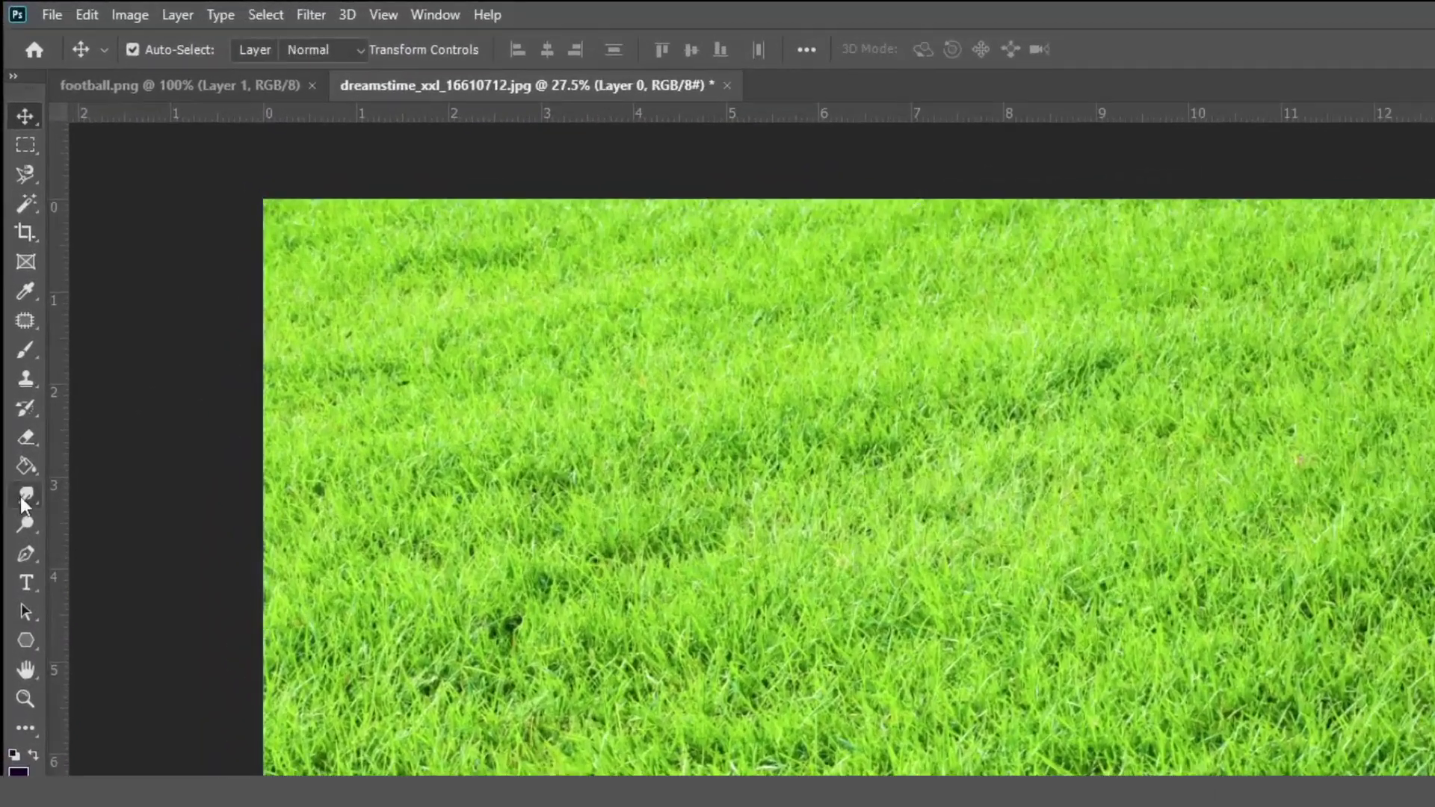
Step: Choose the Smudge Tool from the Blur tool flyout, at 50% strength
{"action": "left_click", "coordinate": [20, 496]}
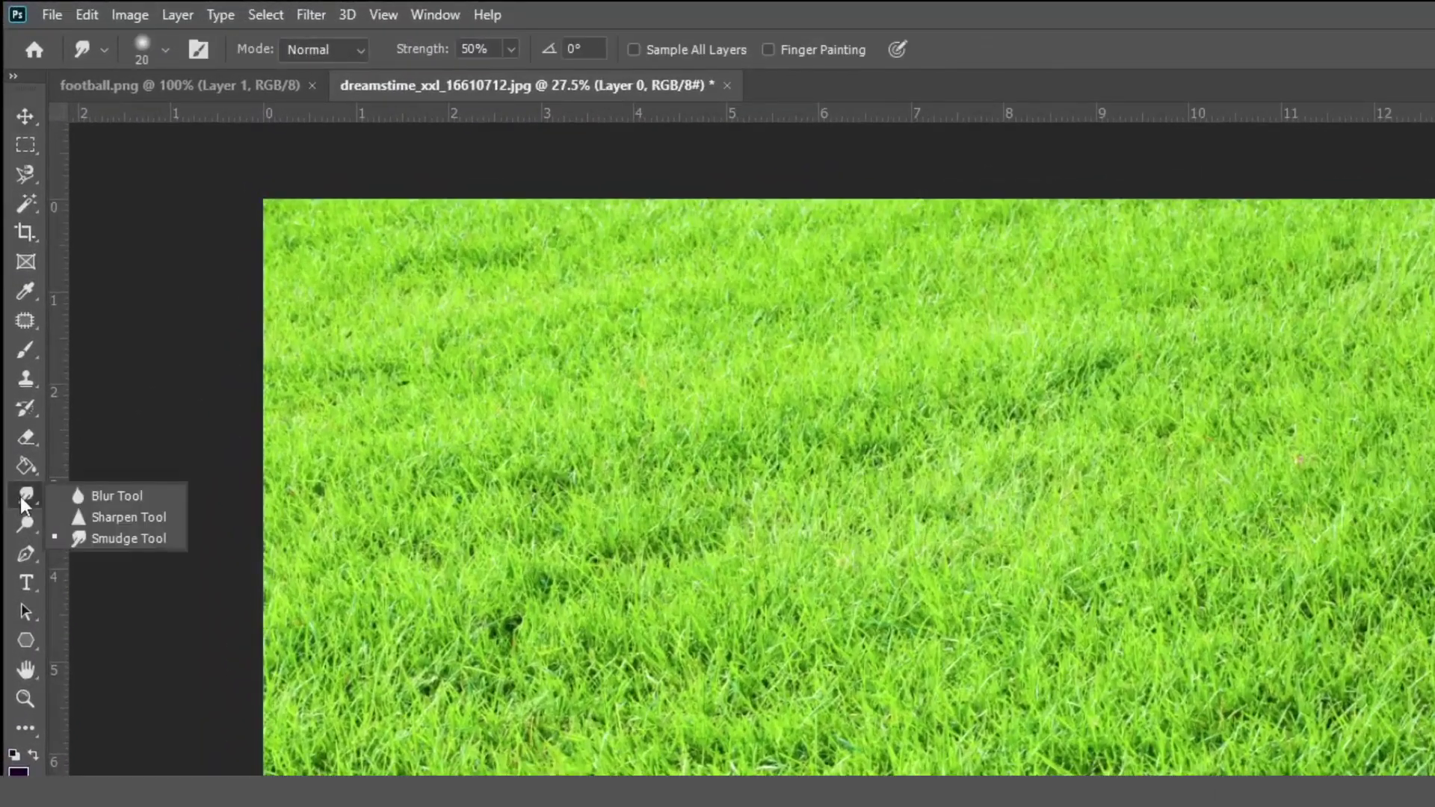
{"action": "left_click", "coordinate": [132, 534]}
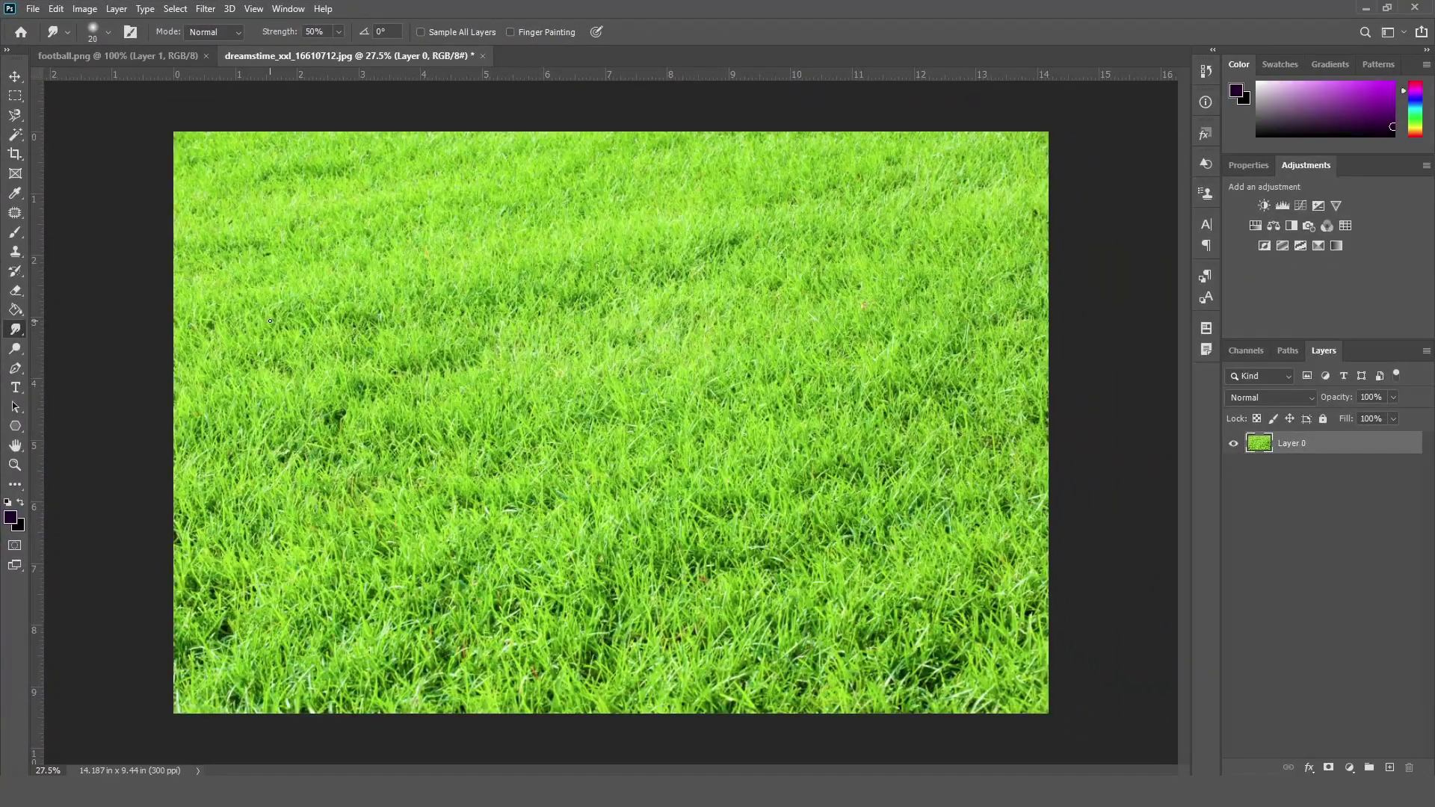
Step: Create a new 1920×1080 document and marquee-select its top half
{"action": "key", "text": "ctrl+n"}
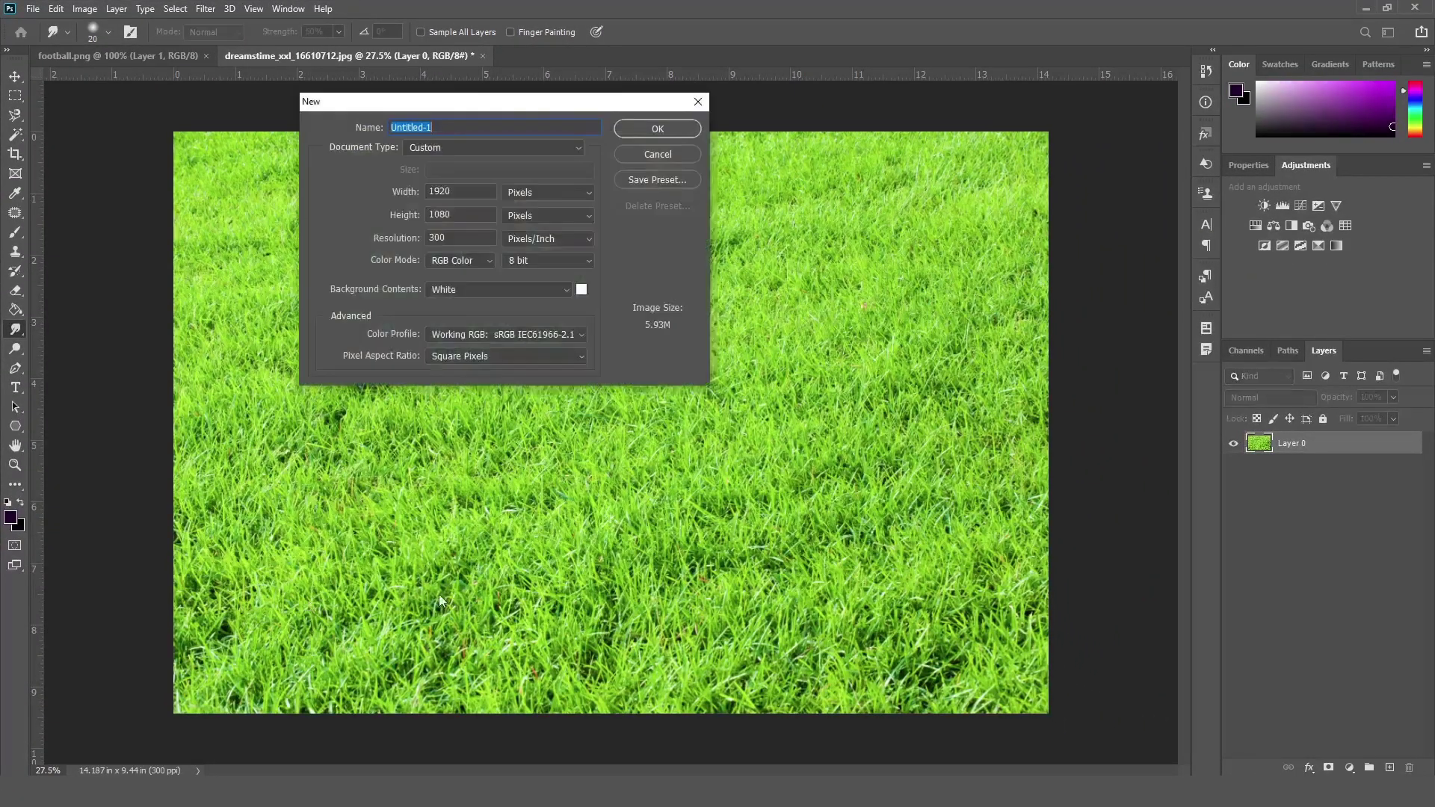
{"action": "key", "text": "Return"}
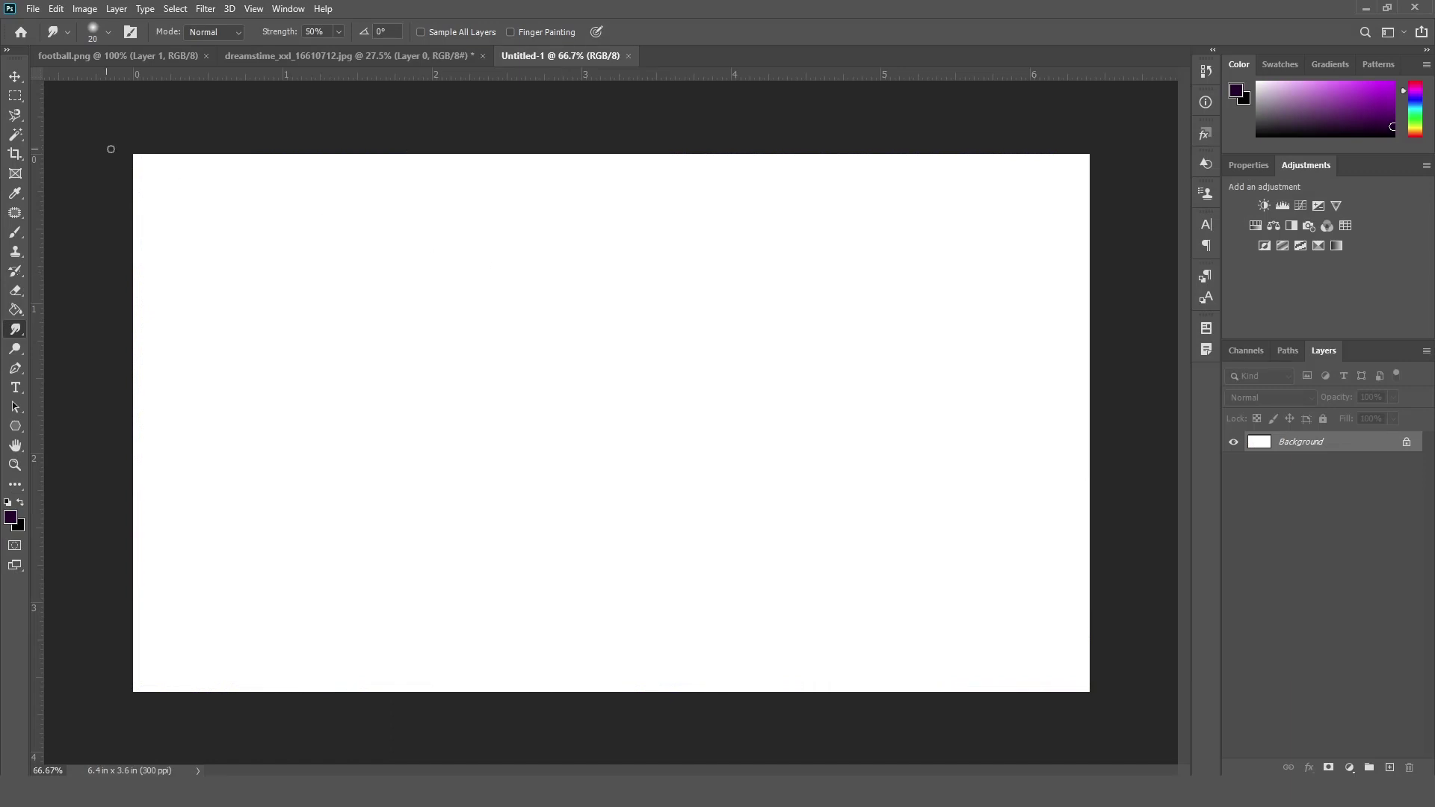
{"action": "left_click", "coordinate": [15, 96]}
{"action": "left_click", "coordinate": [61, 96]}
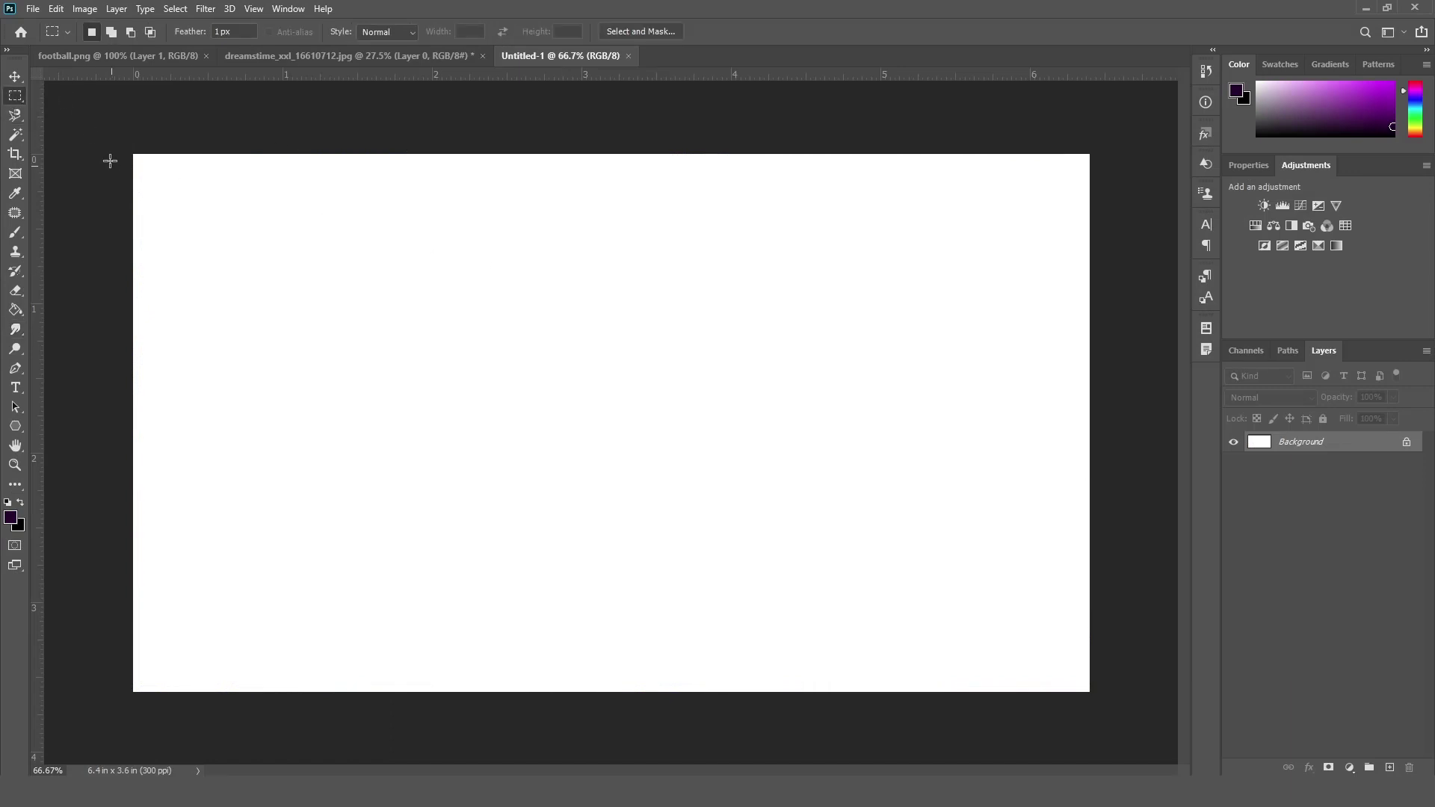
{"action": "left_click_drag", "start_coordinate": [110, 160], "coordinate": [1120, 418]}
Step: Fill the top half with blue 0012ff after unlocking the Background layer, then select the bottom half
{"action": "left_click", "coordinate": [11, 517]}
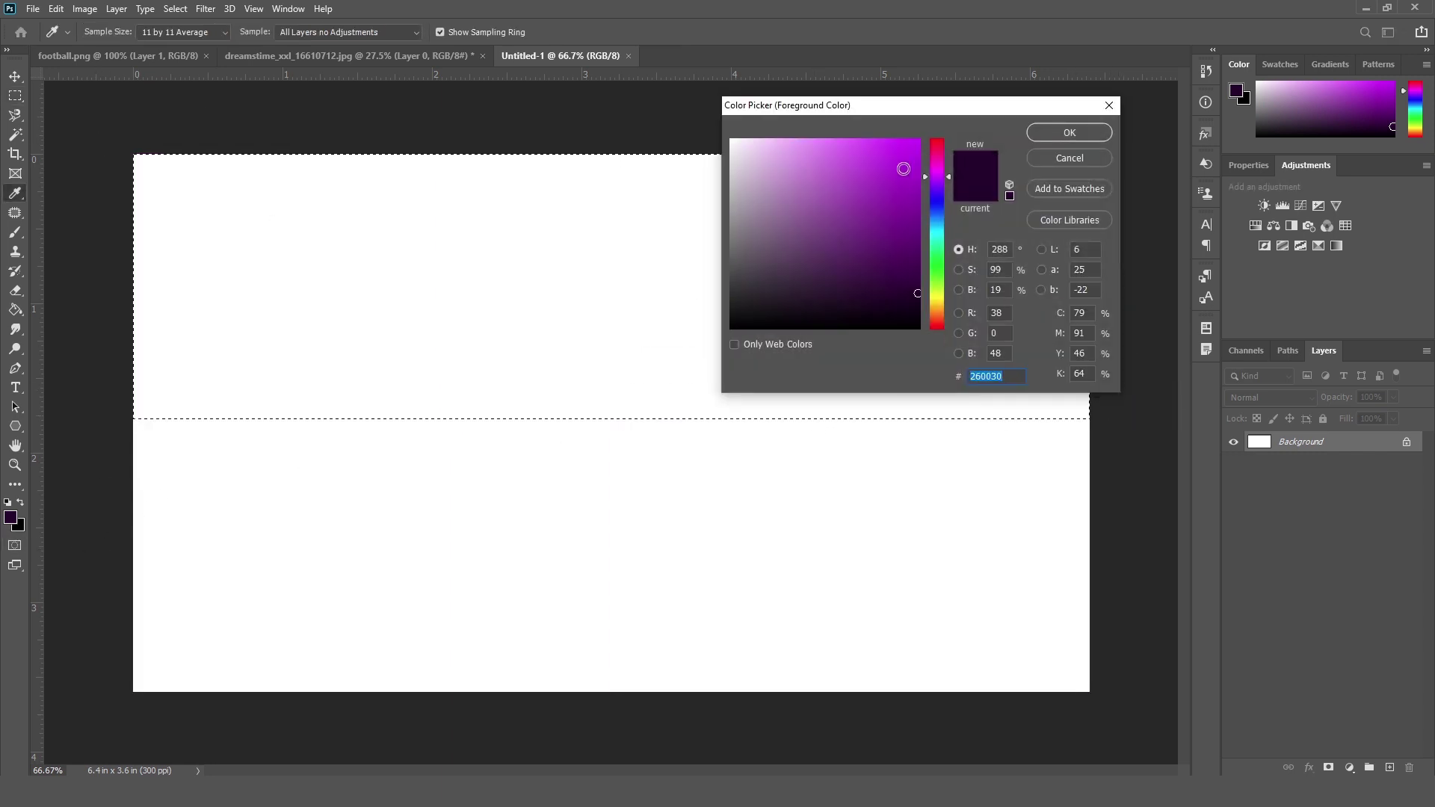
{"action": "type", "text": "0012ff"}
{"action": "left_click", "coordinate": [1069, 133]}
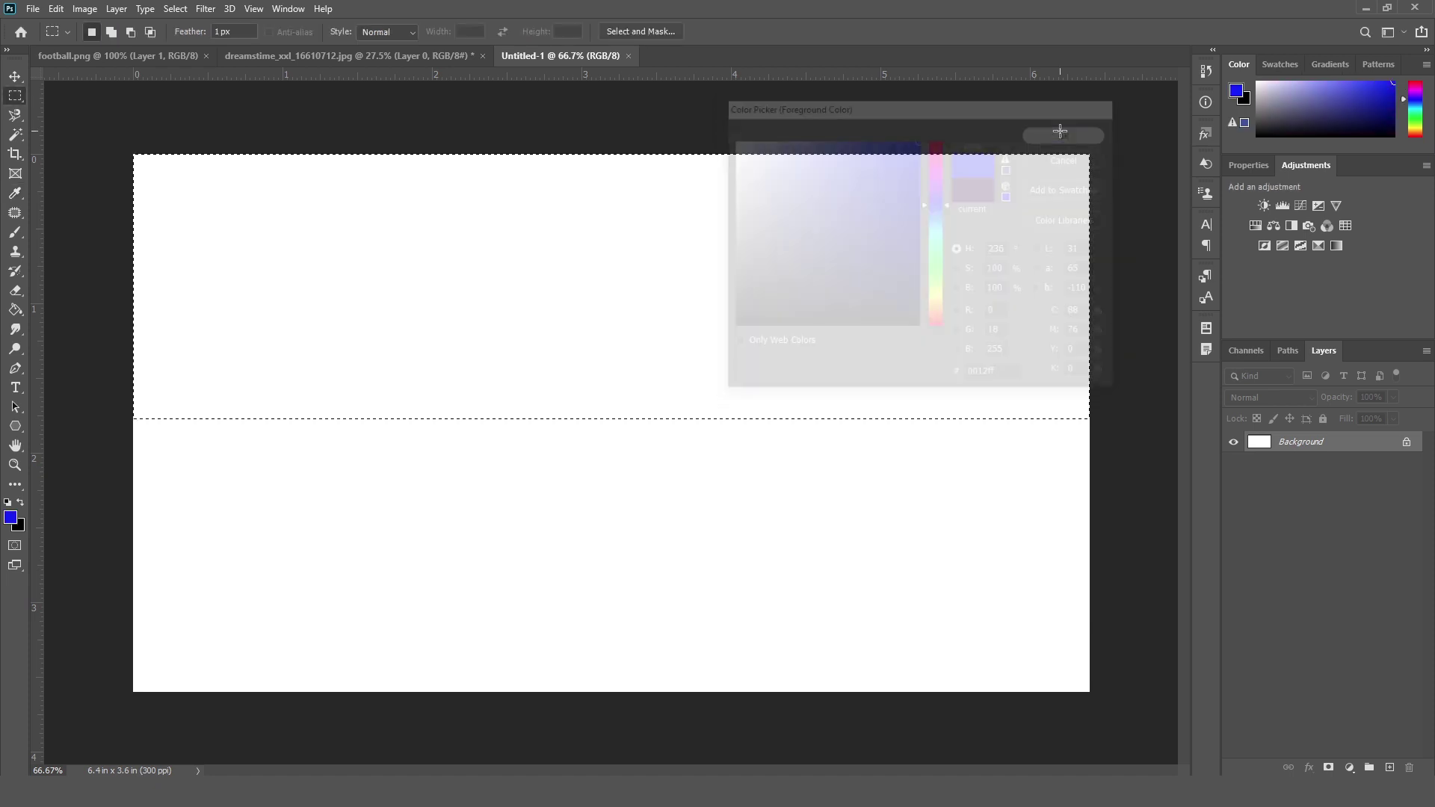
{"action": "left_click", "coordinate": [1407, 443]}
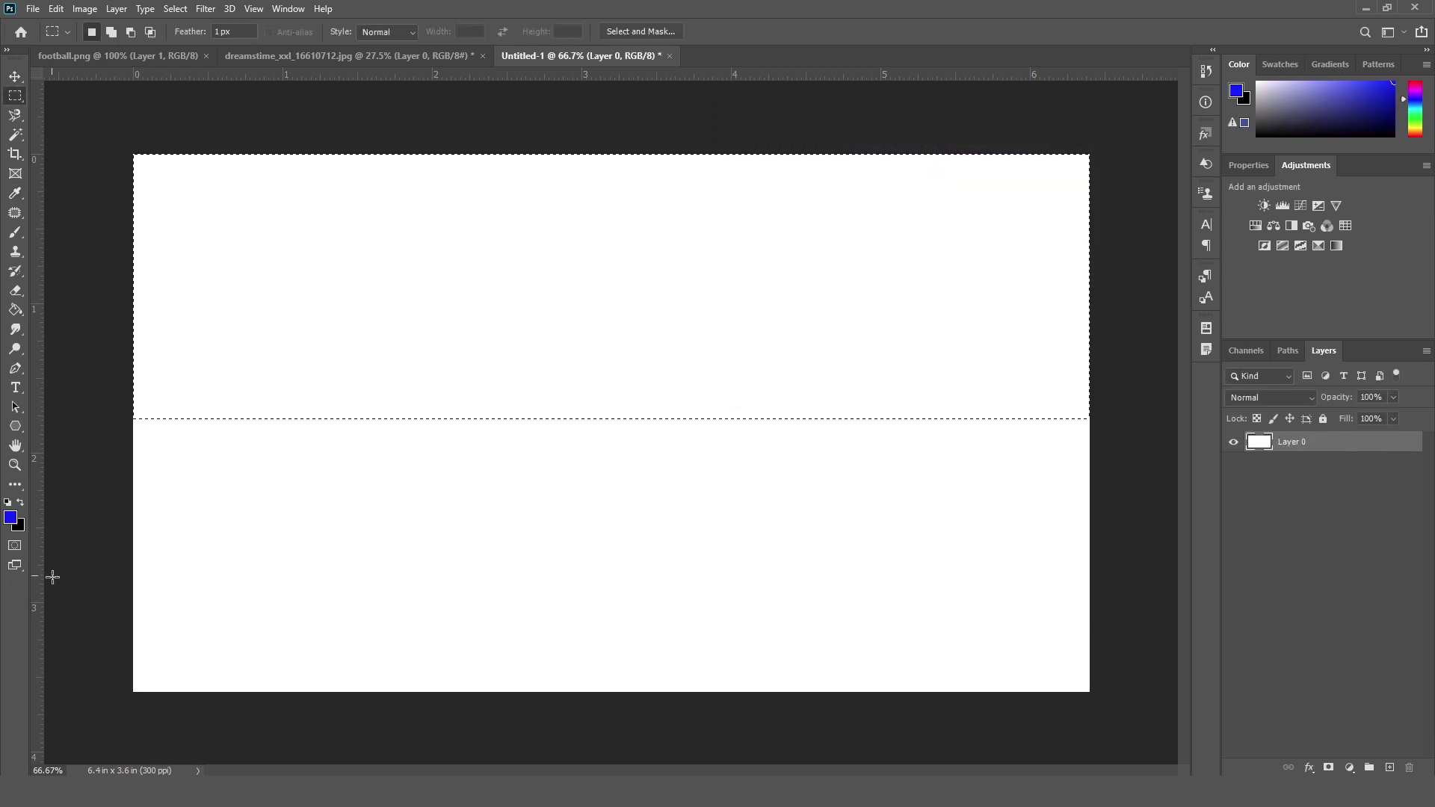
{"action": "left_click", "coordinate": [21, 501]}
{"action": "key", "text": "ctrl+BackSpace"}
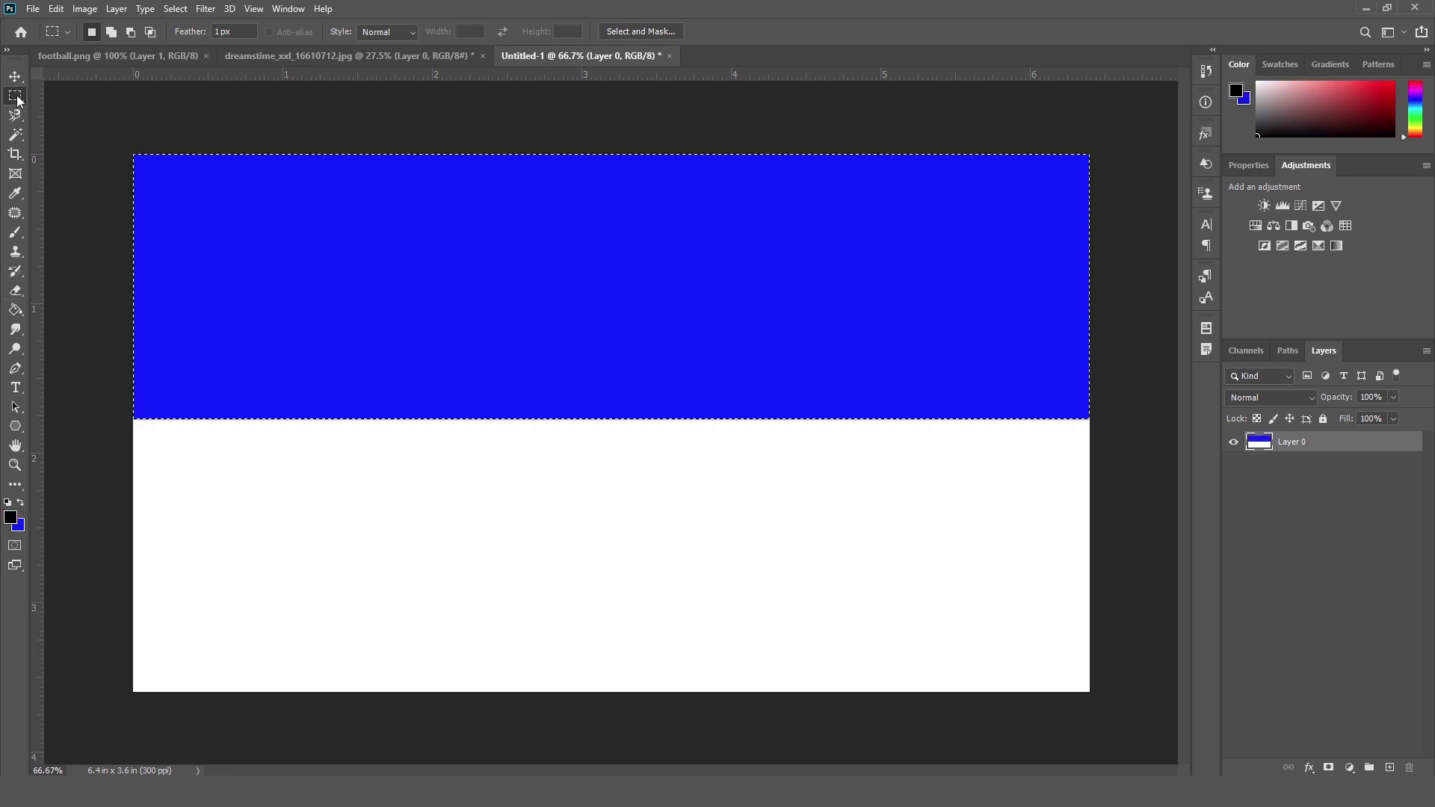
{"action": "left_click_drag", "start_coordinate": [128, 416], "coordinate": [1092, 733]}
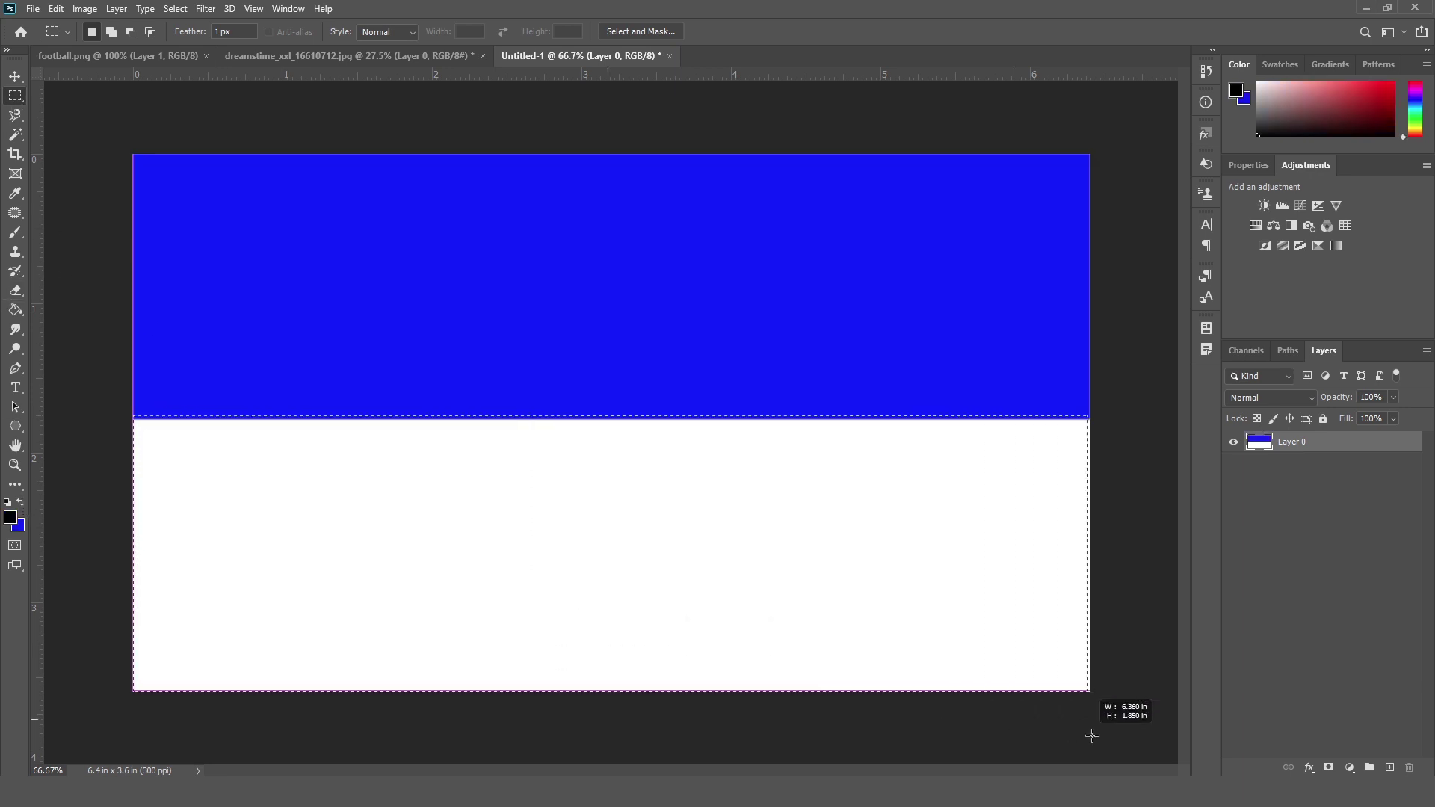
Step: Set the background colour to lime green d2ff00, fill the bottom half, and deselect
{"action": "left_click", "coordinate": [18, 525]}
{"action": "double_click", "coordinate": [986, 376]}
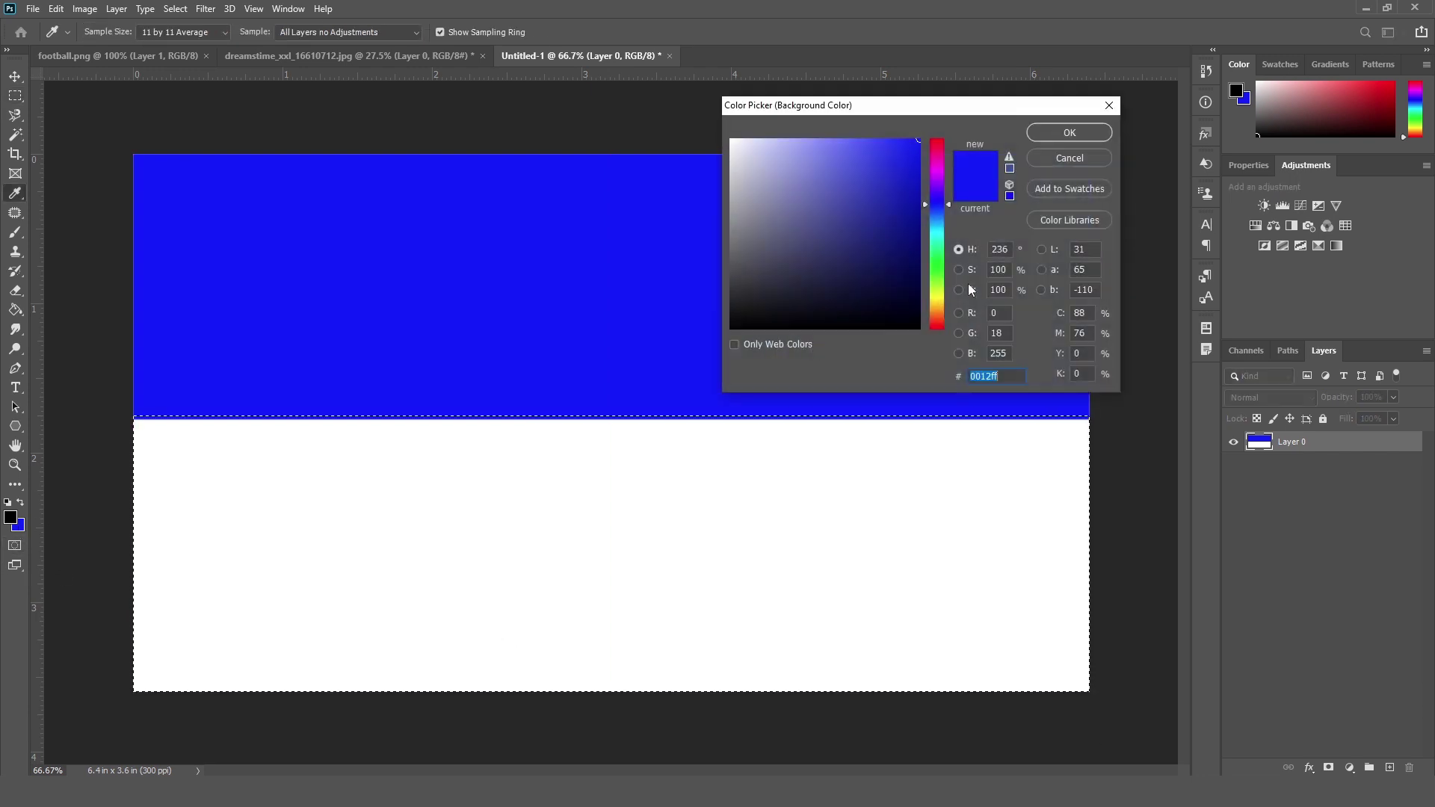
{"action": "type", "text": "d2ff00"}
{"action": "left_click", "coordinate": [933, 248]}
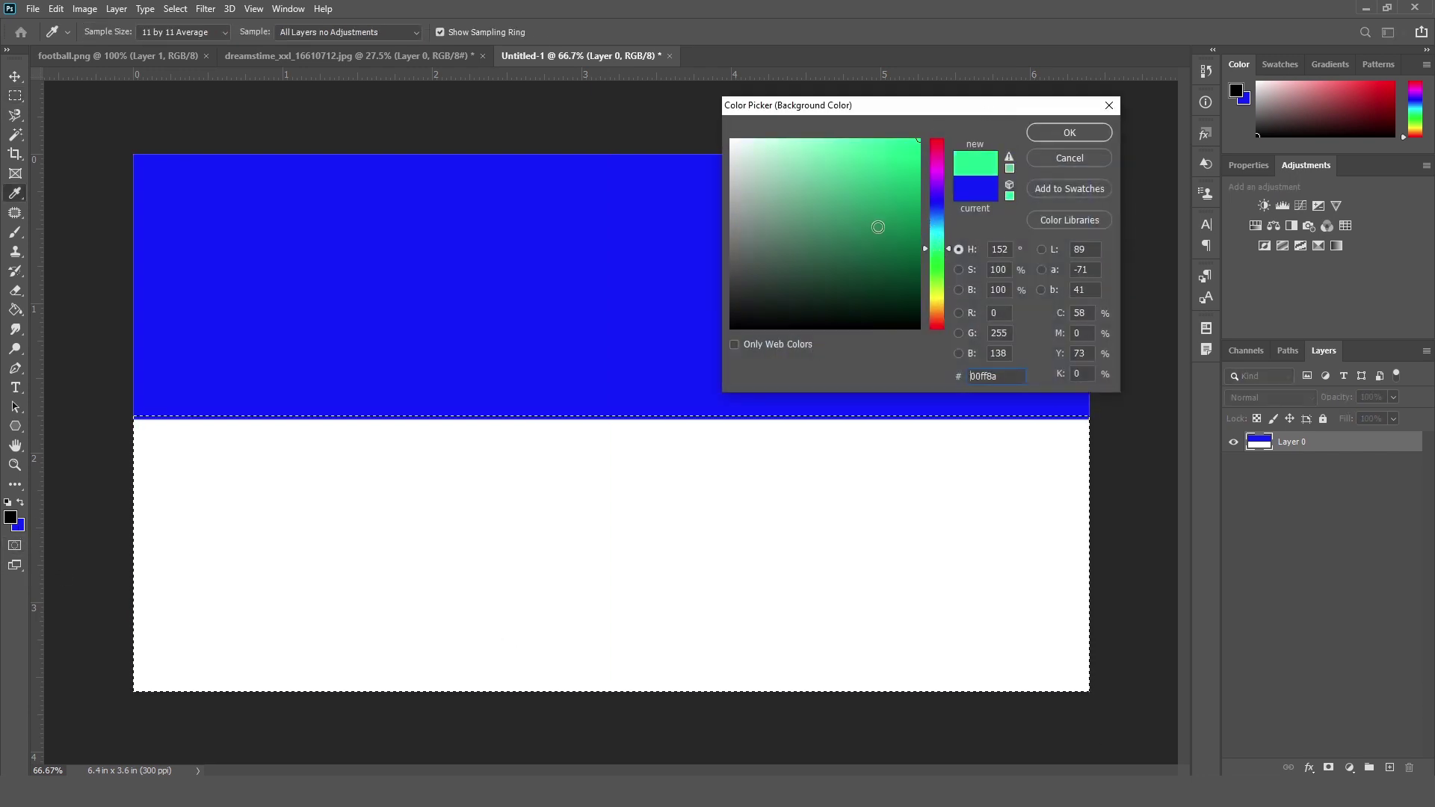
{"action": "left_click", "coordinate": [937, 279]}
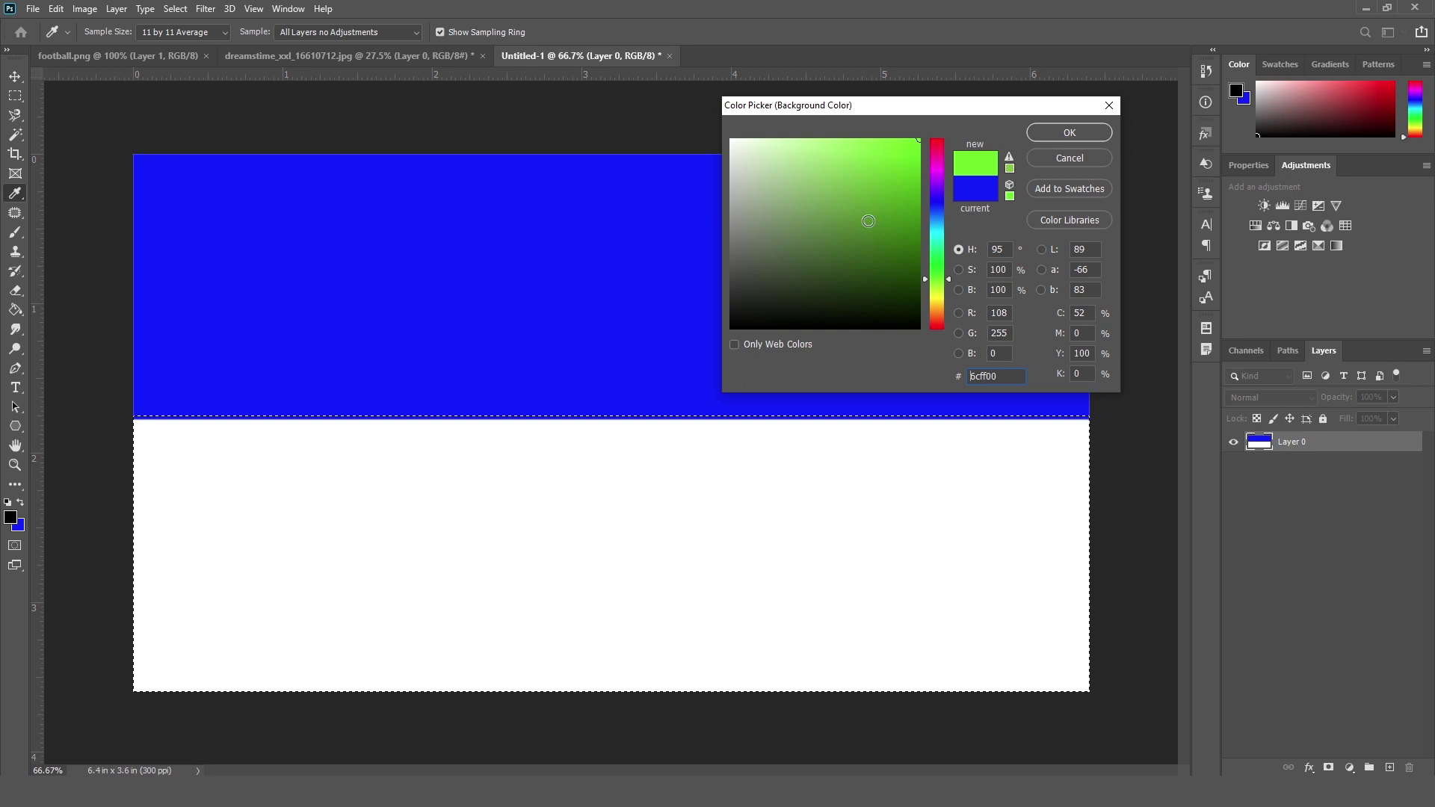
{"action": "left_click", "coordinate": [1054, 133]}
{"action": "key", "text": "ctrl+BackSpace"}
{"action": "key", "text": "ctrl+d"}
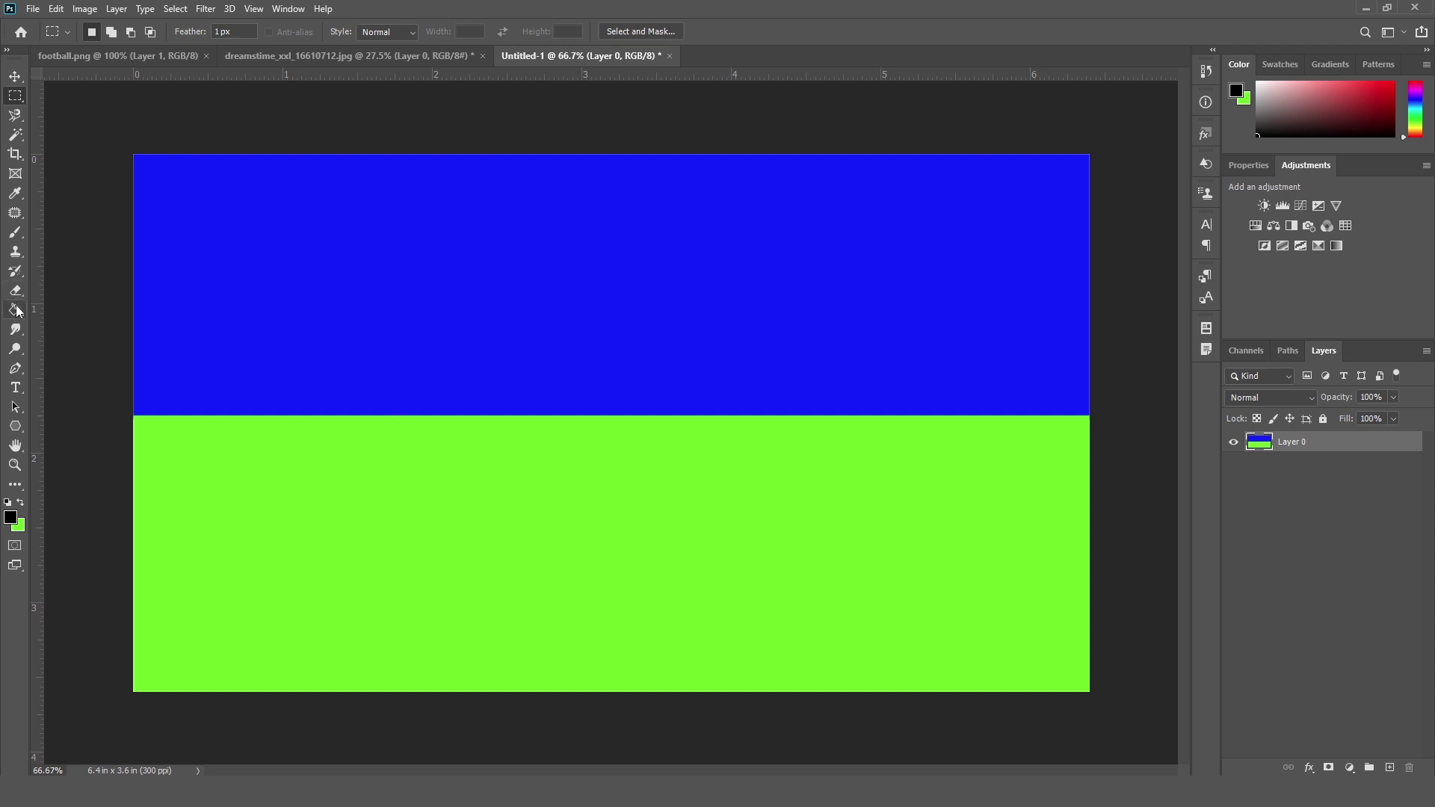
{"action": "left_click", "coordinate": [11, 335]}
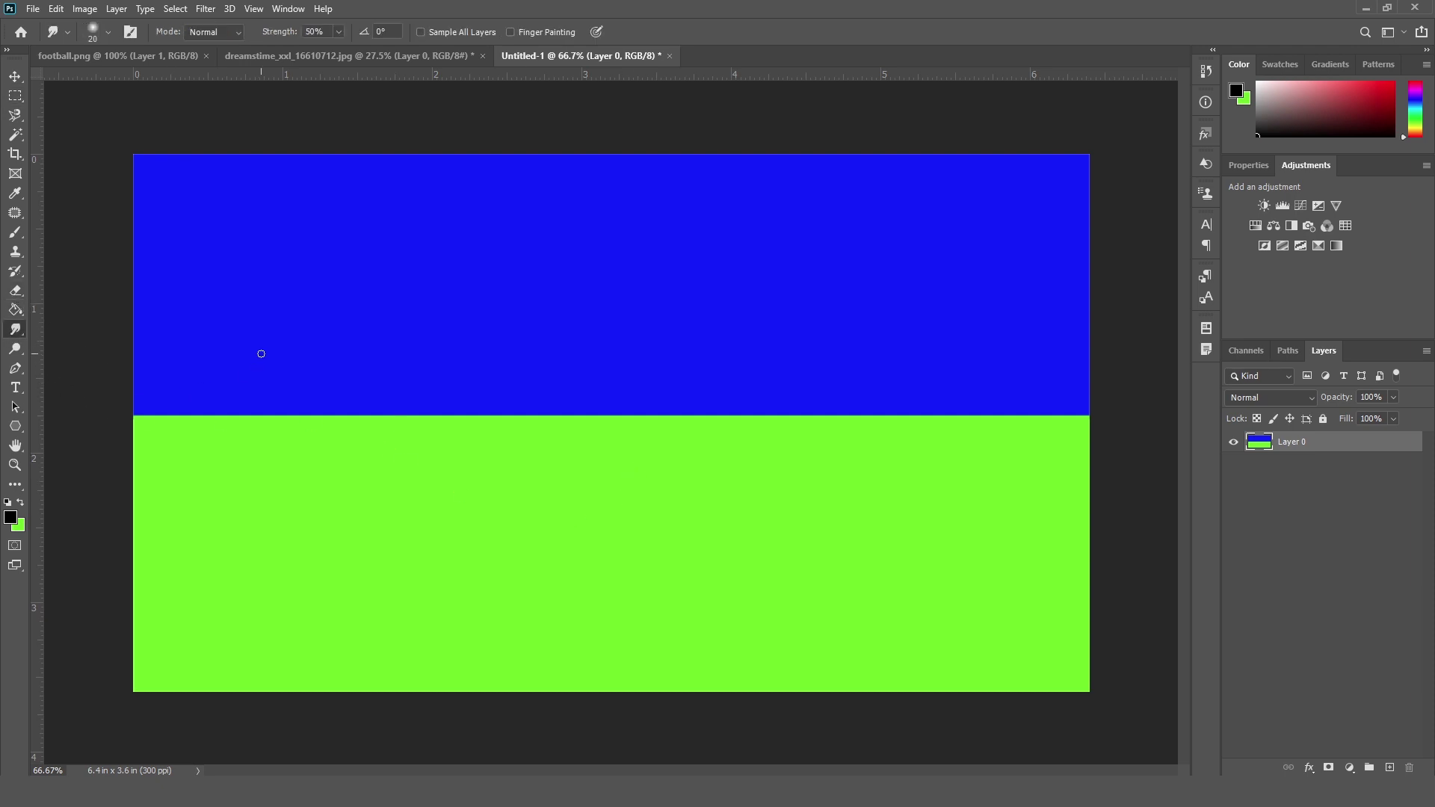
Step: Enlarge the smudge brush, set strength to 98%, and drag green waves up into the blue
{"action": "key", "text": "bracketright"}
{"action": "key", "text": "bracketright"}
{"action": "key", "text": "bracketright"}
{"action": "key", "text": "bracketright"}
{"action": "key", "text": "bracketright"}
{"action": "key", "text": "bracketright"}
{"action": "key", "text": "bracketright"}
{"action": "key", "text": "bracketright"}
{"action": "right_click", "coordinate": [20, 340]}
{"action": "left_click", "coordinate": [73, 363]}
{"action": "mouse_move", "coordinate": [157, 452]}
{"action": "left_mouse_down"}
{"action": "mouse_move", "coordinate": [234, 356]}
{"action": "mouse_move", "coordinate": [250, 493]}
{"action": "mouse_move", "coordinate": [368, 352]}
{"action": "mouse_move", "coordinate": [458, 423]}
{"action": "mouse_move", "coordinate": [586, 490]}
{"action": "mouse_move", "coordinate": [659, 329]}
{"action": "mouse_move", "coordinate": [391, 410]}
{"action": "mouse_move", "coordinate": [467, 467]}
{"action": "left_mouse_up"}
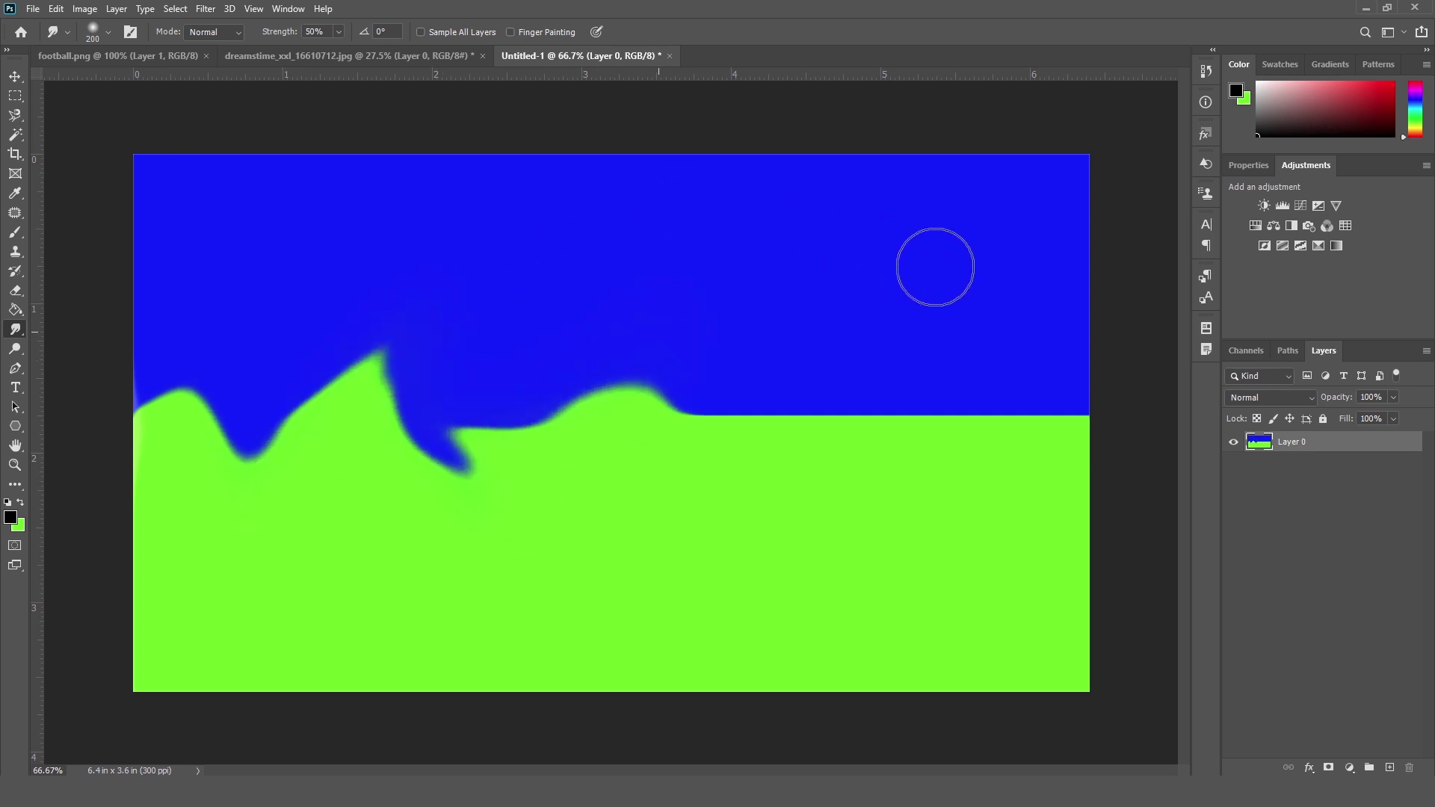
{"action": "key", "text": "9"}
{"action": "key", "text": "8"}
{"action": "mouse_move", "coordinate": [972, 549]}
{"action": "left_mouse_down"}
{"action": "mouse_move", "coordinate": [871, 391]}
{"action": "mouse_move", "coordinate": [471, 189]}
{"action": "mouse_move", "coordinate": [554, 253]}
{"action": "mouse_move", "coordinate": [402, 224]}
{"action": "mouse_move", "coordinate": [147, 336]}
{"action": "mouse_move", "coordinate": [136, 377]}
{"action": "left_mouse_up"}
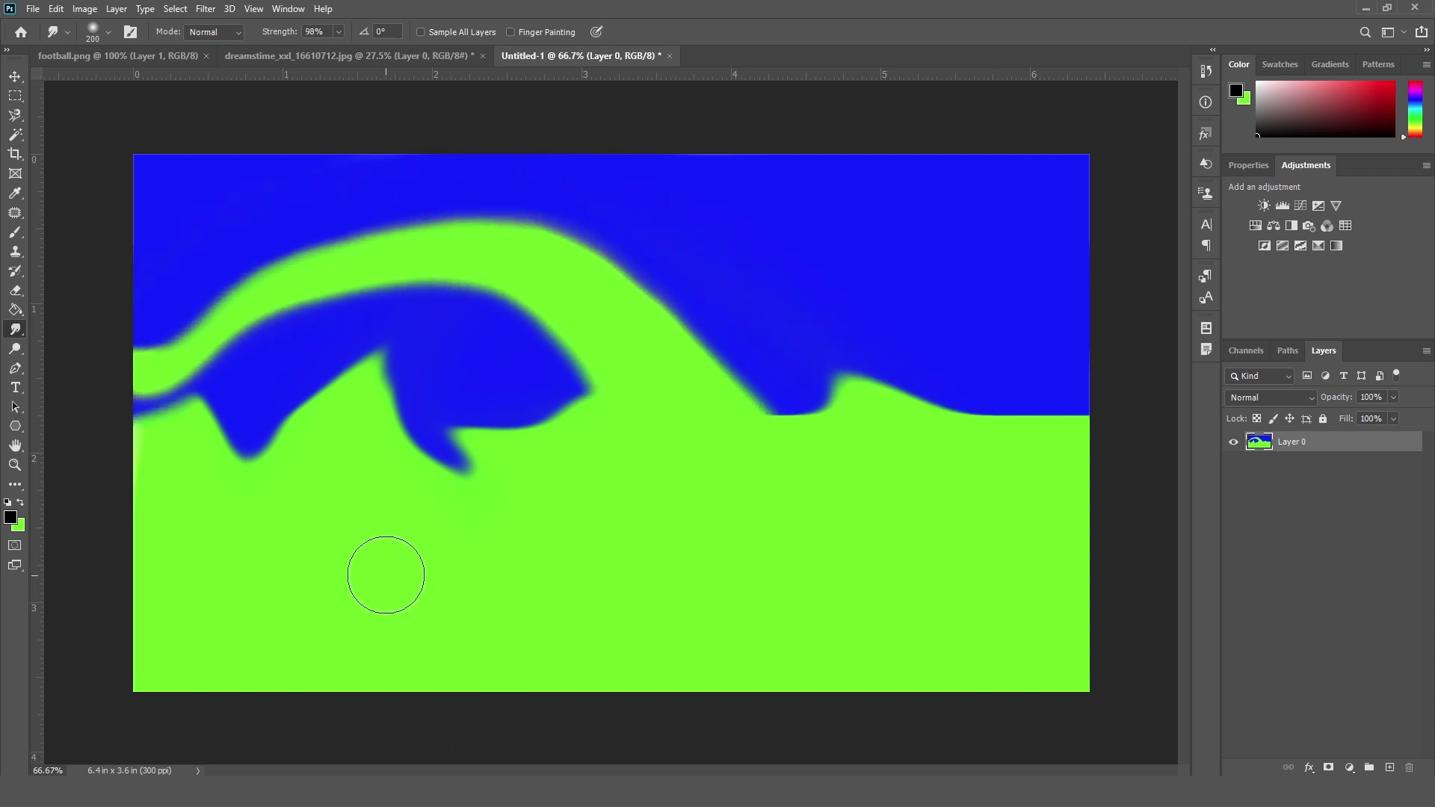
{"action": "left_click_drag", "start_coordinate": [445, 442], "coordinate": [999, 250]}
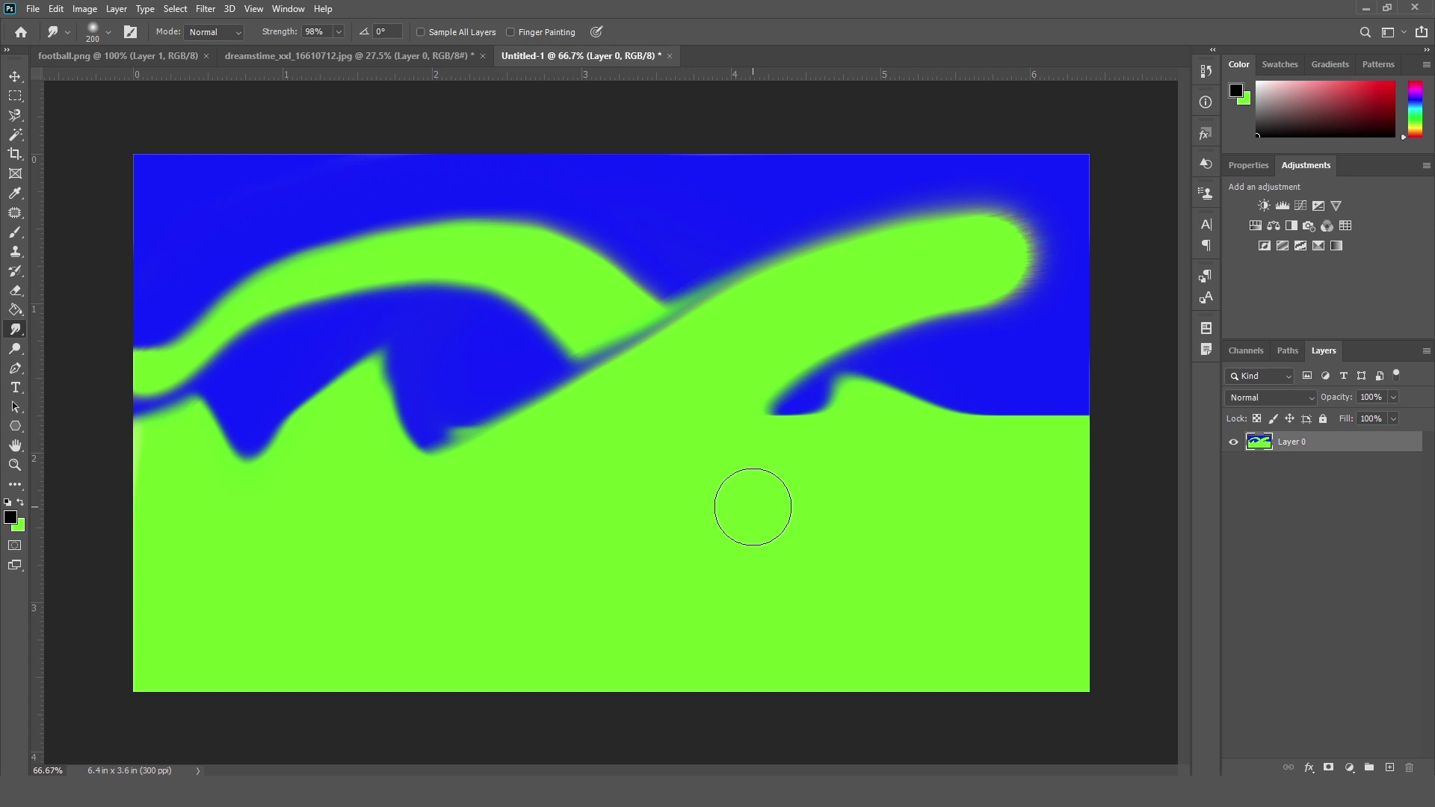
Step: Smudge five swirling strokes across the blue-green waves to blend them into curls
{"action": "mouse_move", "coordinate": [650, 400]}
{"action": "left_mouse_down"}
{"action": "mouse_move", "coordinate": [577, 270]}
{"action": "mouse_move", "coordinate": [508, 237]}
{"action": "mouse_move", "coordinate": [712, 343]}
{"action": "mouse_move", "coordinate": [749, 394]}
{"action": "mouse_move", "coordinate": [711, 263]}
{"action": "mouse_move", "coordinate": [653, 385]}
{"action": "mouse_move", "coordinate": [547, 282]}
{"action": "mouse_move", "coordinate": [456, 334]}
{"action": "left_mouse_up"}
{"action": "mouse_move", "coordinate": [324, 336]}
{"action": "left_mouse_down"}
{"action": "mouse_move", "coordinate": [263, 416]}
{"action": "mouse_move", "coordinate": [343, 295]}
{"action": "mouse_move", "coordinate": [240, 419]}
{"action": "mouse_move", "coordinate": [172, 389]}
{"action": "left_mouse_up"}
{"action": "mouse_move", "coordinate": [572, 266]}
{"action": "left_mouse_down"}
{"action": "mouse_move", "coordinate": [698, 426]}
{"action": "mouse_move", "coordinate": [900, 344]}
{"action": "mouse_move", "coordinate": [971, 411]}
{"action": "mouse_move", "coordinate": [1010, 342]}
{"action": "mouse_move", "coordinate": [980, 474]}
{"action": "mouse_move", "coordinate": [872, 321]}
{"action": "mouse_move", "coordinate": [1003, 429]}
{"action": "mouse_move", "coordinate": [889, 334]}
{"action": "mouse_move", "coordinate": [975, 441]}
{"action": "left_mouse_up"}
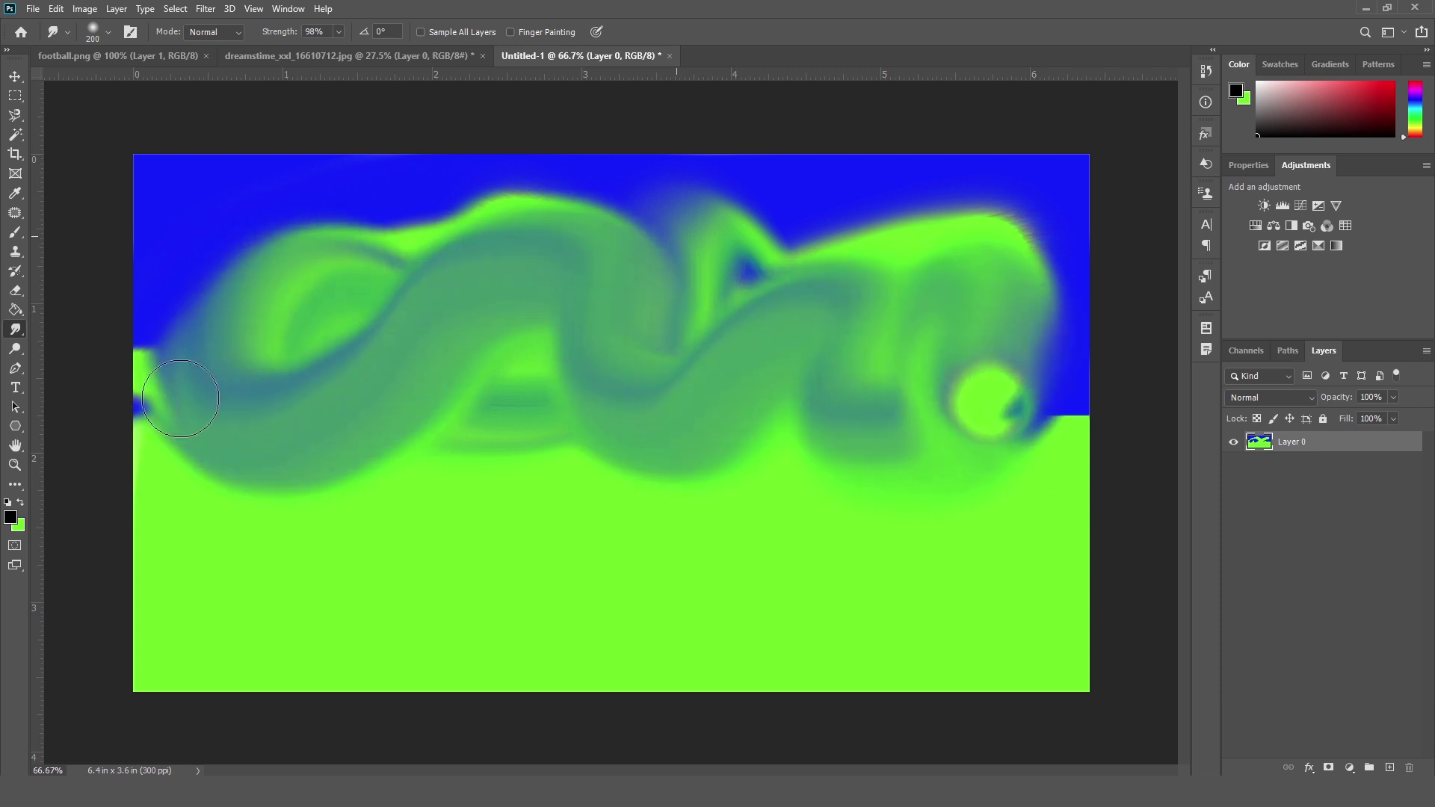
{"action": "mouse_move", "coordinate": [778, 231]}
{"action": "left_mouse_down"}
{"action": "mouse_move", "coordinate": [961, 449]}
{"action": "mouse_move", "coordinate": [986, 403]}
{"action": "left_mouse_up"}
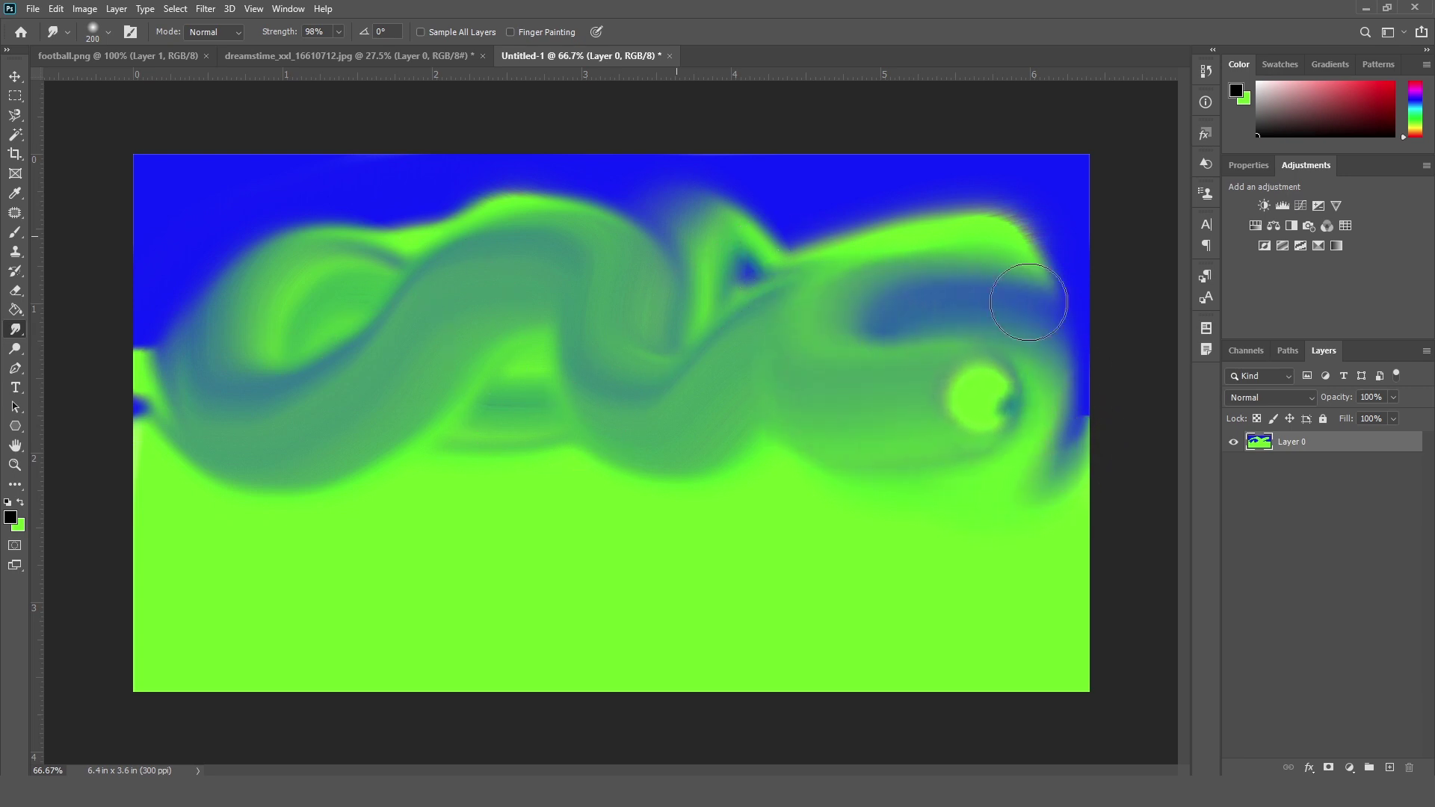
{"action": "left_click_drag", "start_coordinate": [488, 317], "coordinate": [167, 323]}
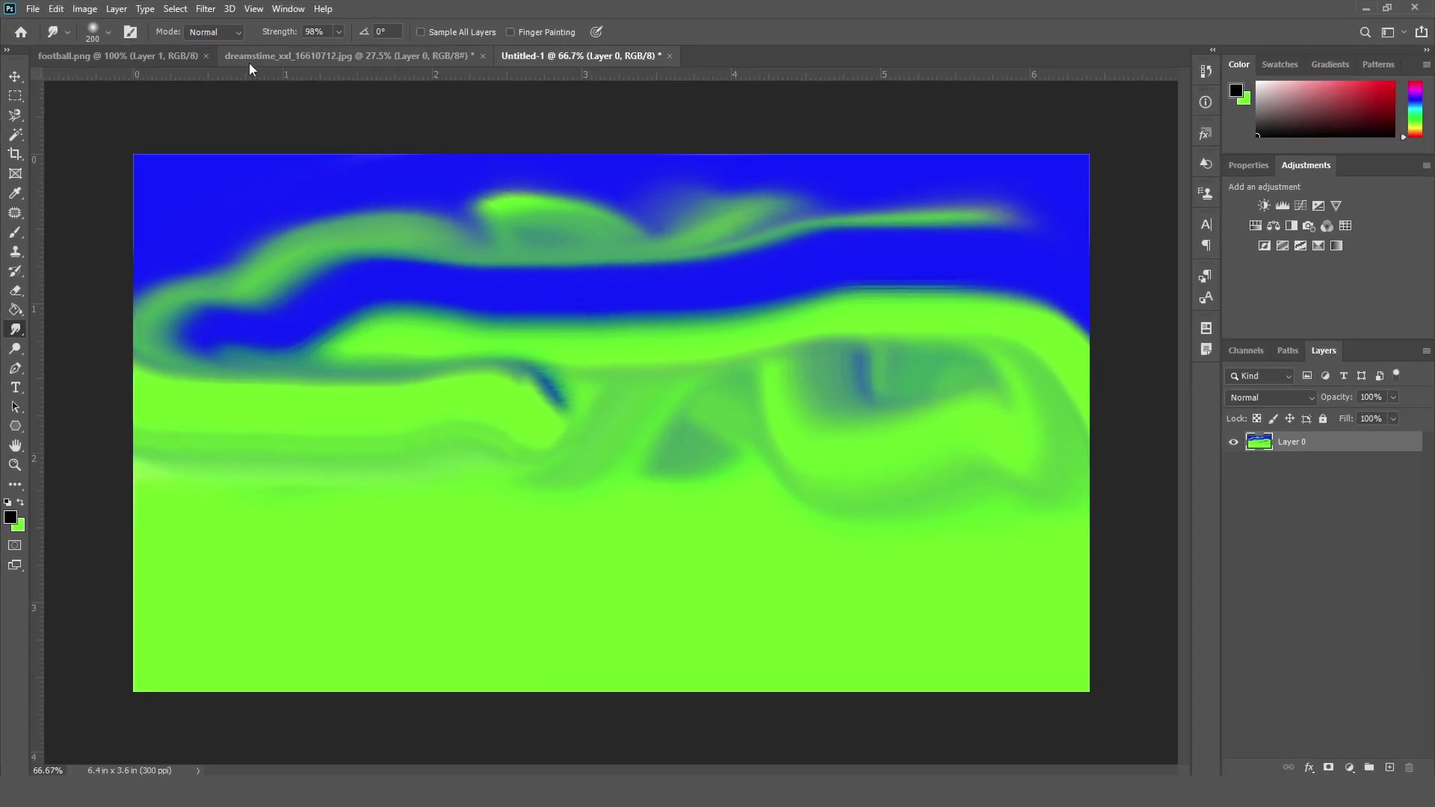
Step: Move the football from football.png onto the grass photo, then select the Smudge Tool
{"action": "left_click", "coordinate": [255, 59]}
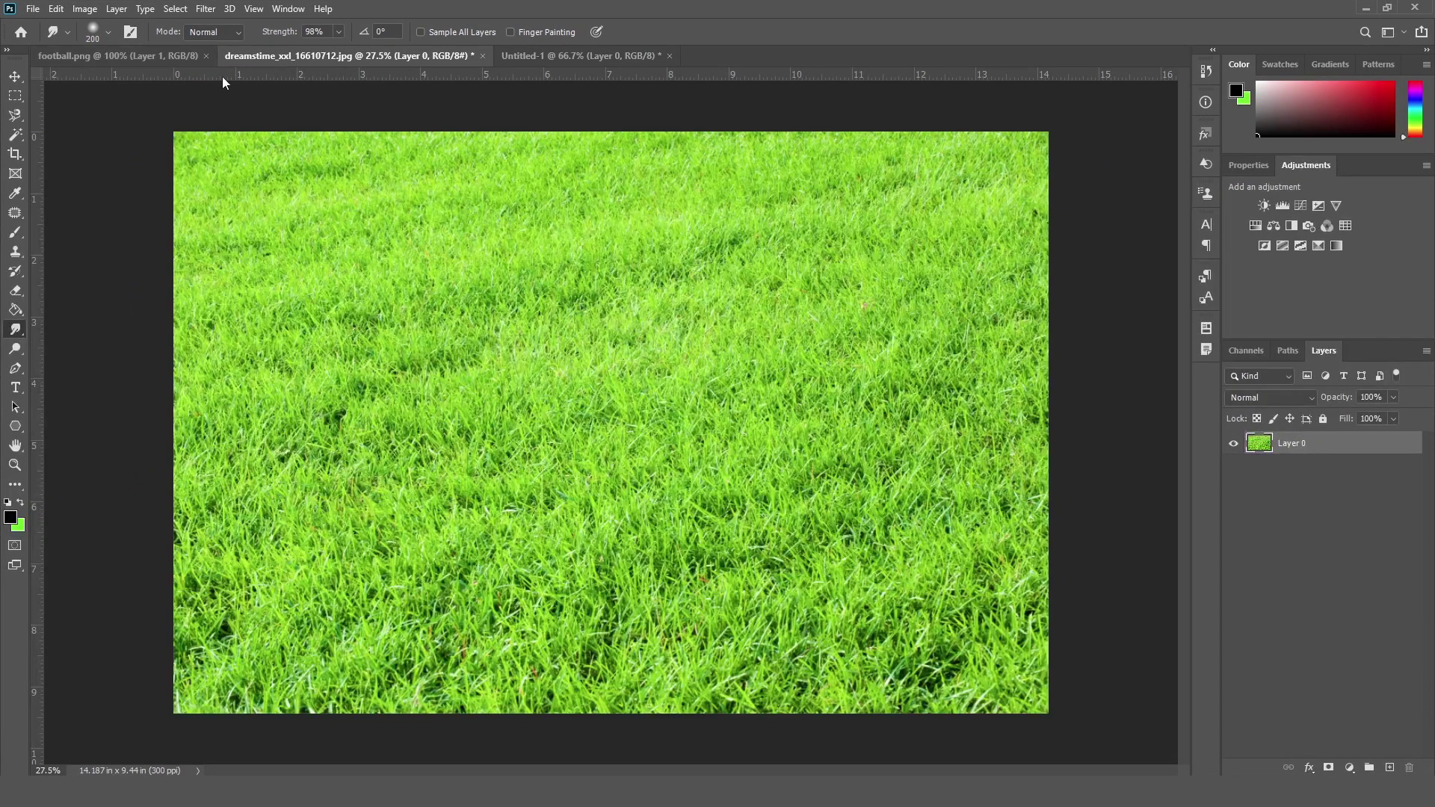
{"action": "left_click", "coordinate": [118, 56]}
{"action": "key", "text": "v"}
{"action": "left_click_drag", "start_coordinate": [651, 394], "coordinate": [647, 470]}
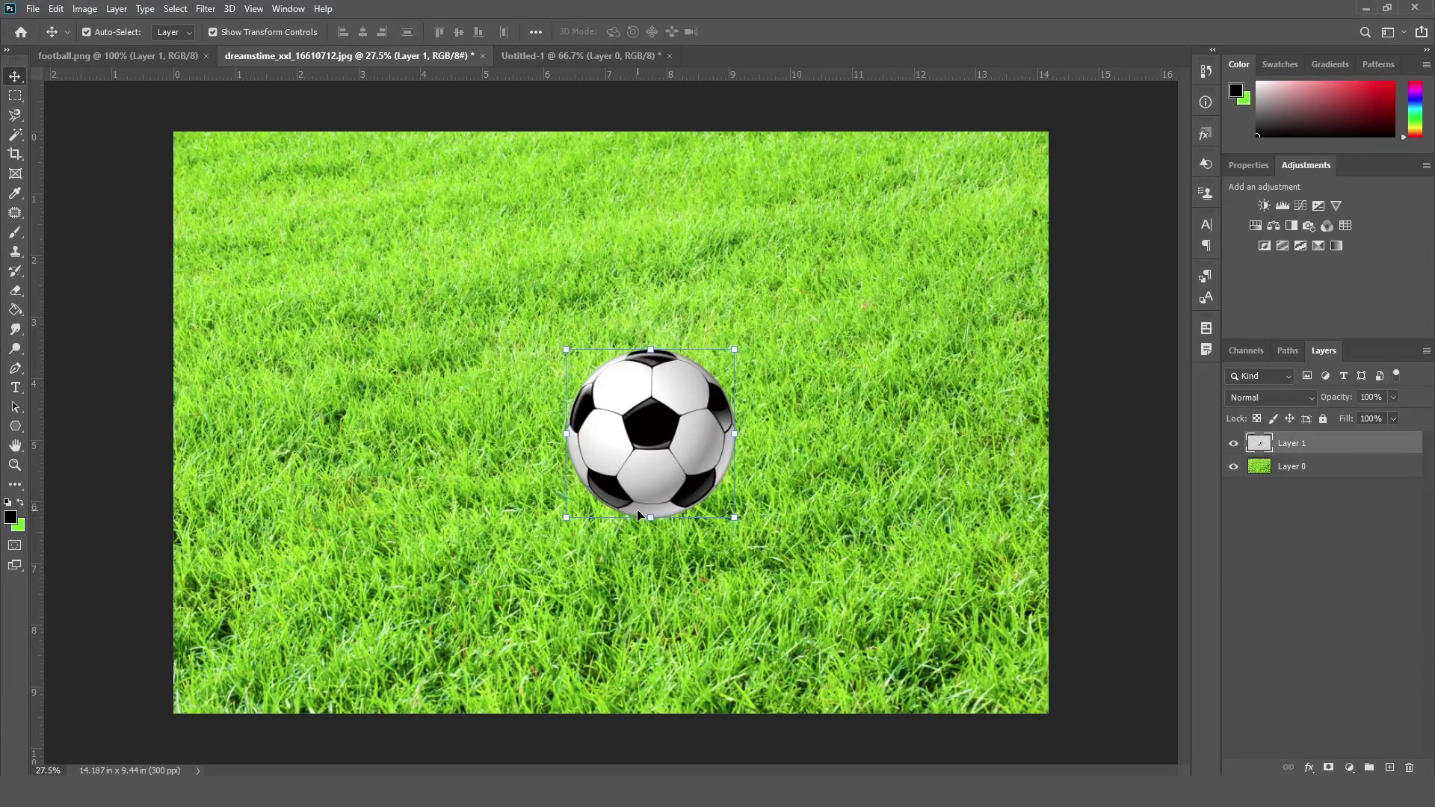
{"action": "left_click", "coordinate": [17, 333]}
{"action": "left_click", "coordinate": [65, 356]}
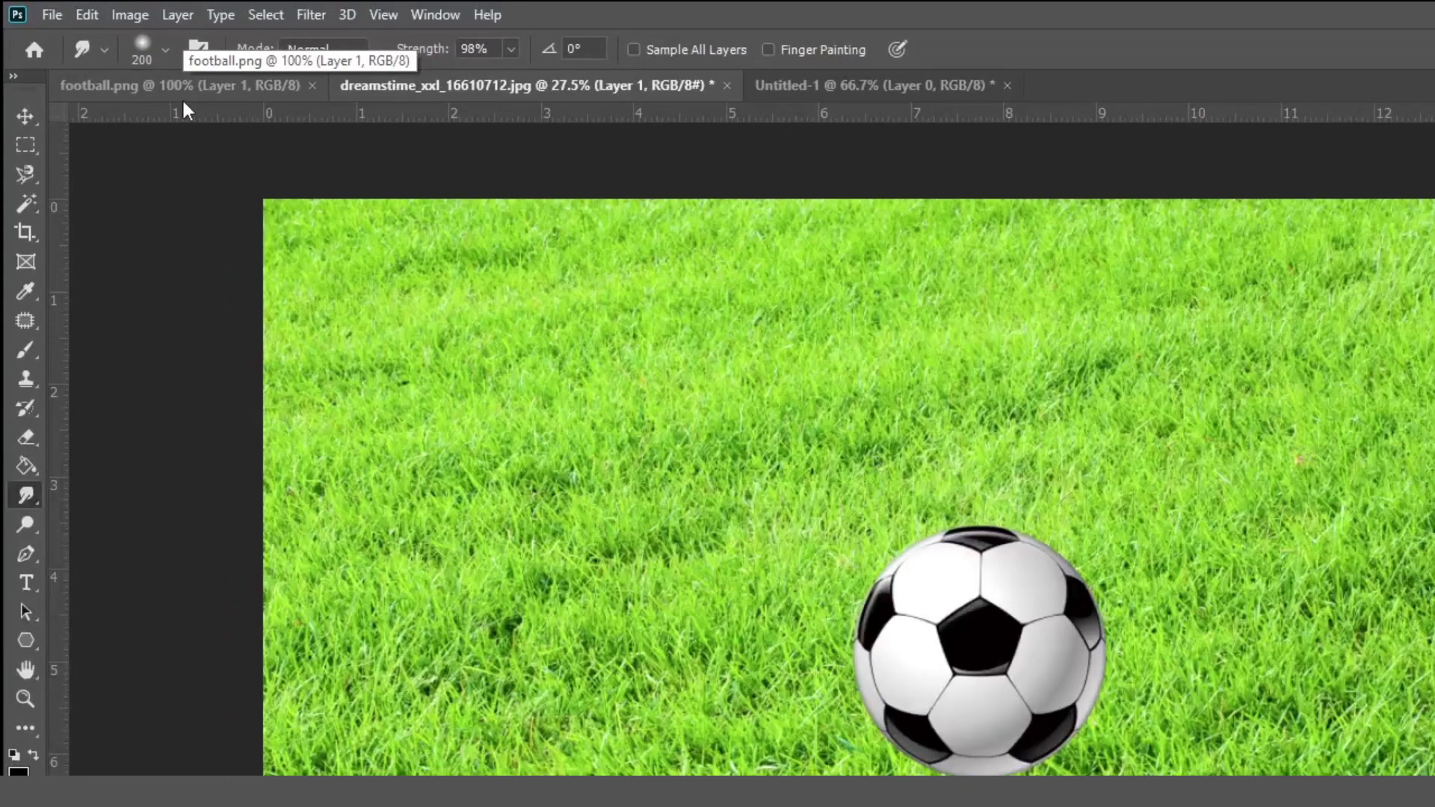
Step: Lower the 200 px smudge brush's hardness to 35% in the brush preset picker
{"action": "left_click", "coordinate": [167, 50]}
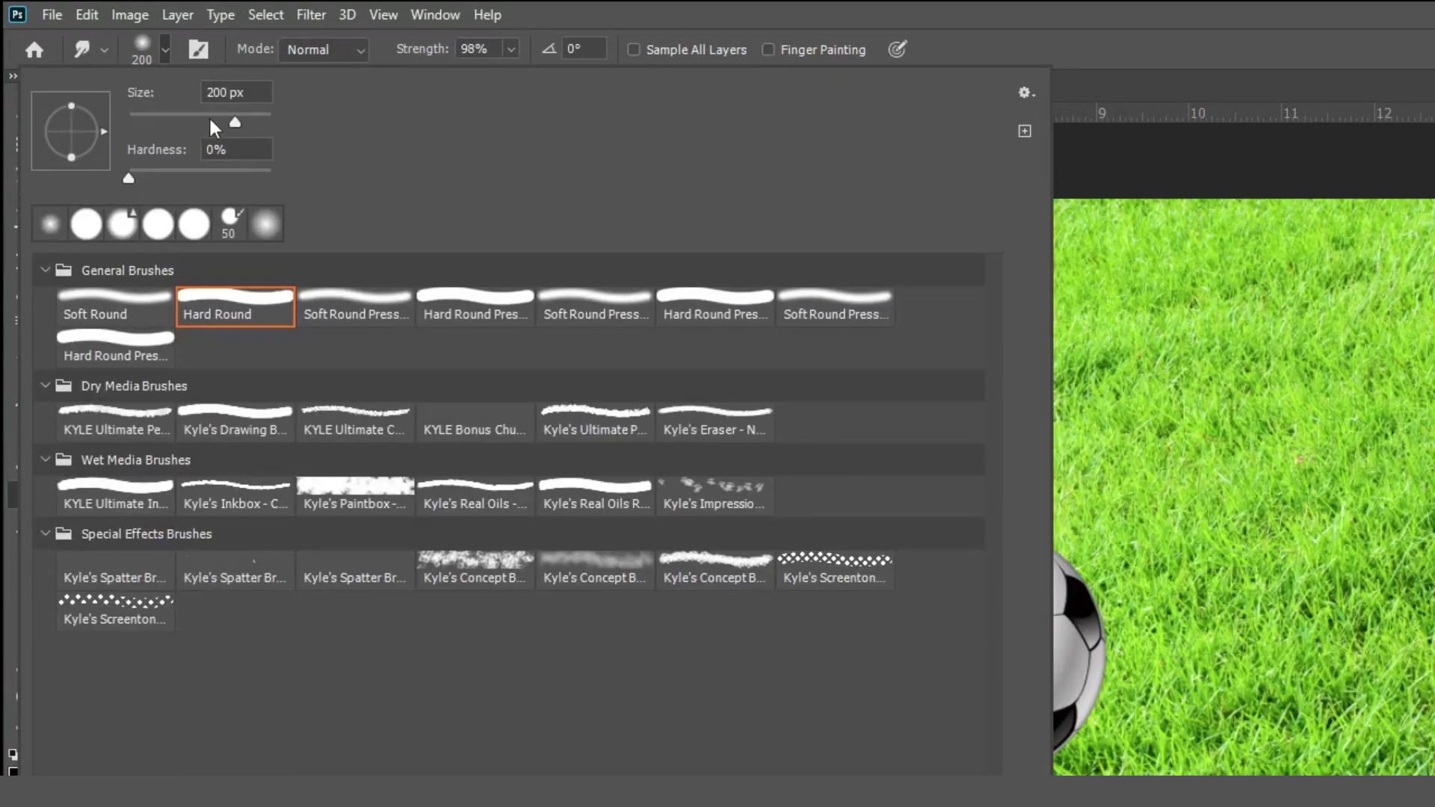
{"action": "left_click_drag", "start_coordinate": [193, 178], "coordinate": [178, 177]}
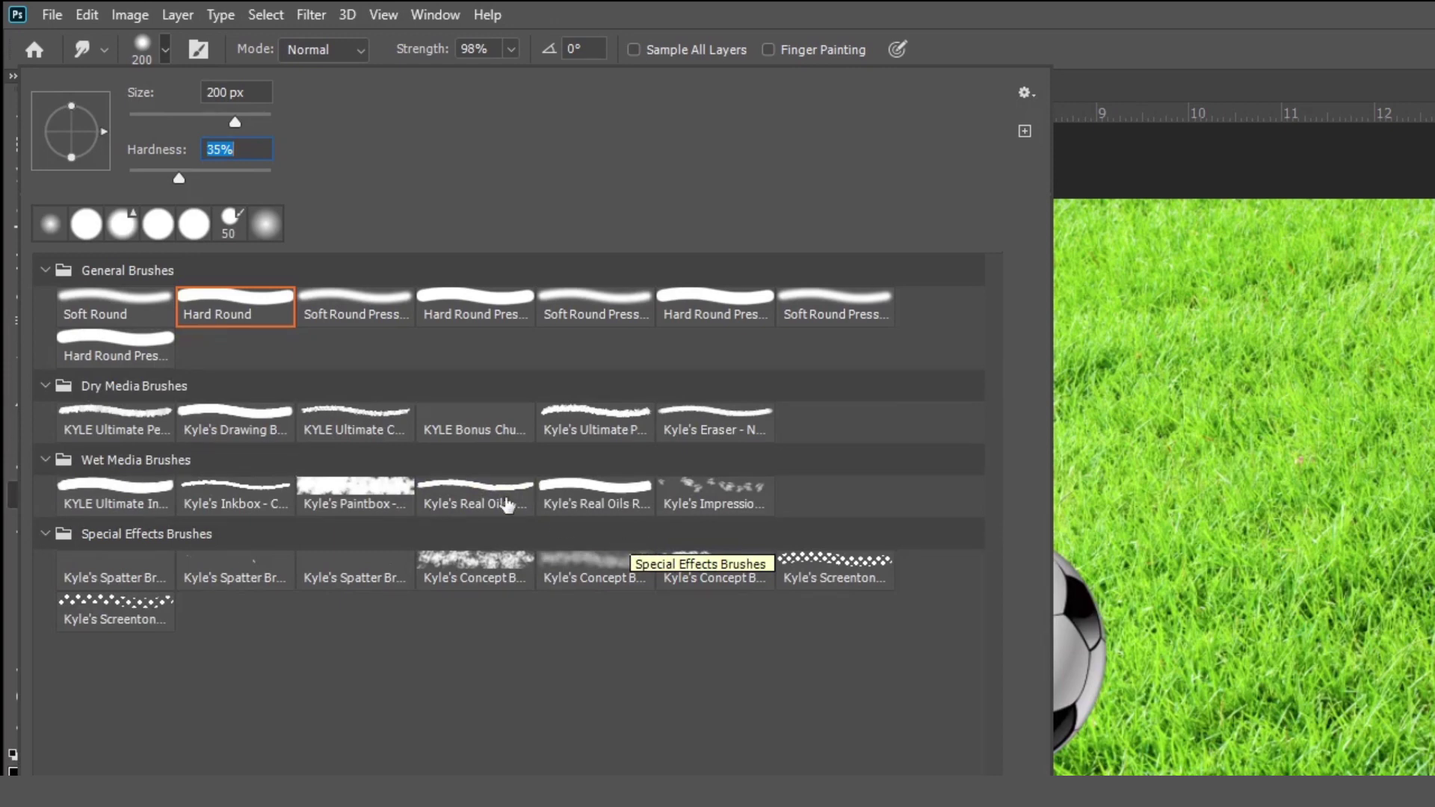
Step: Keep the Normal blend mode and set the smudge strength to 75%
{"action": "left_click", "coordinate": [310, 48]}
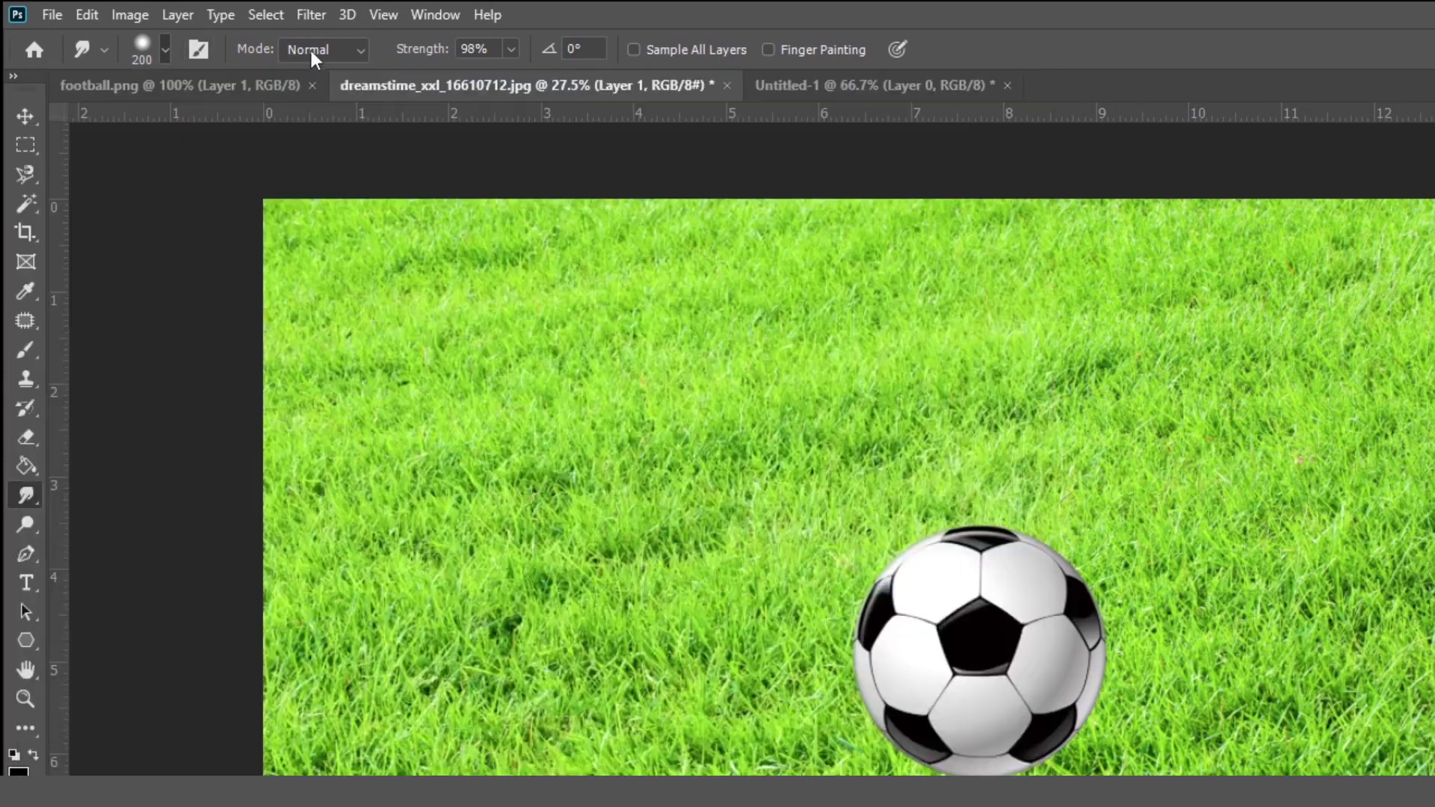
{"action": "left_click", "coordinate": [310, 48]}
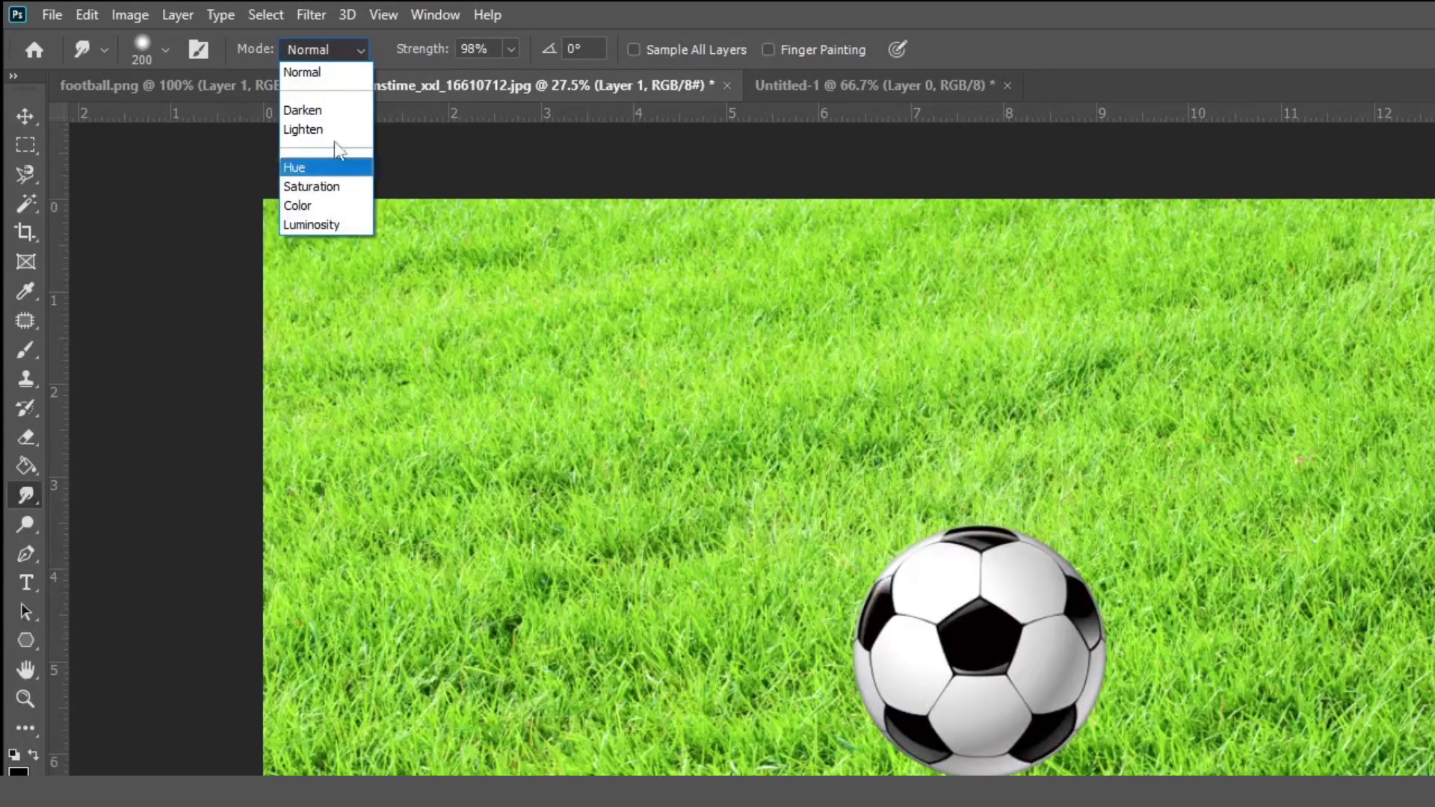
{"action": "left_click", "coordinate": [326, 51]}
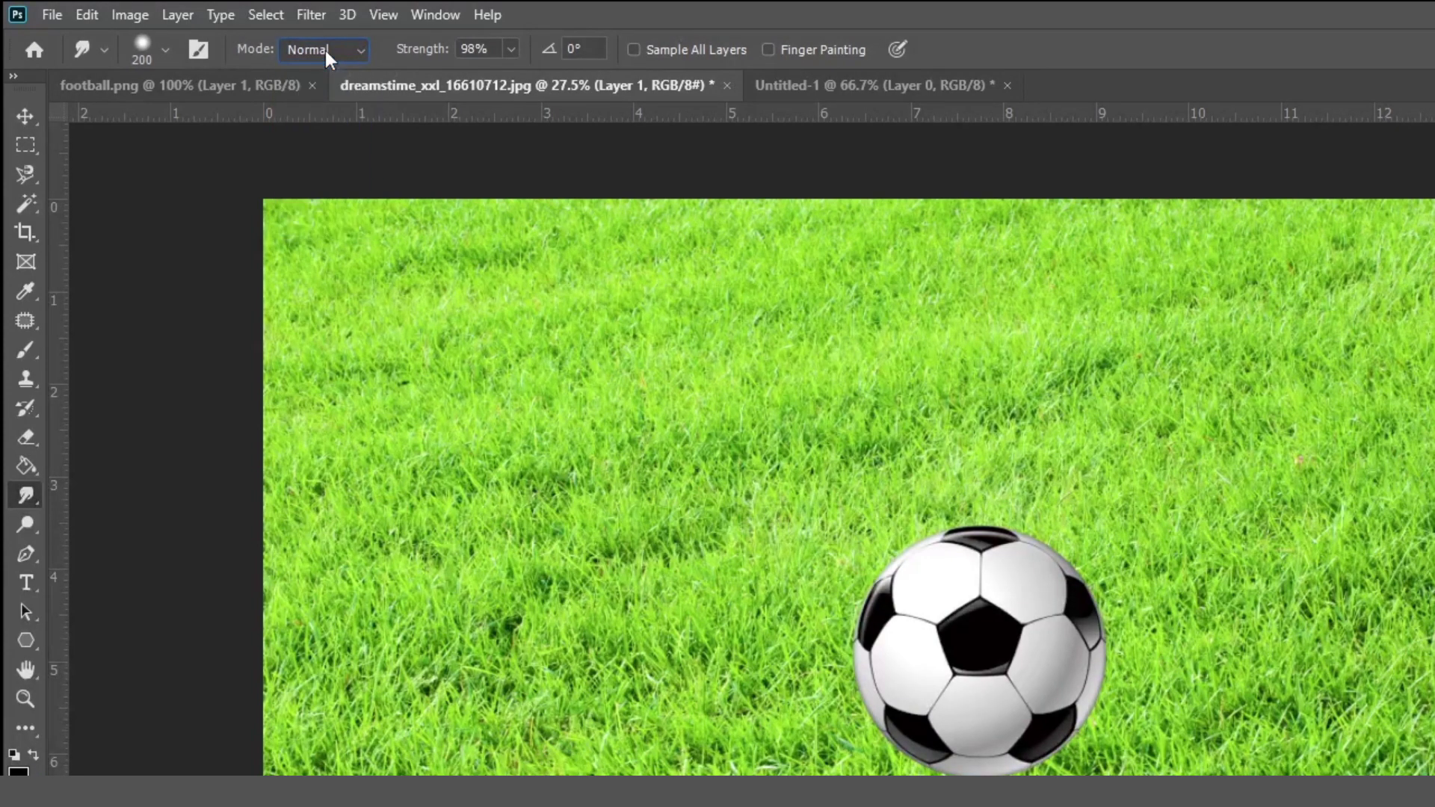
{"action": "left_click", "coordinate": [511, 49]}
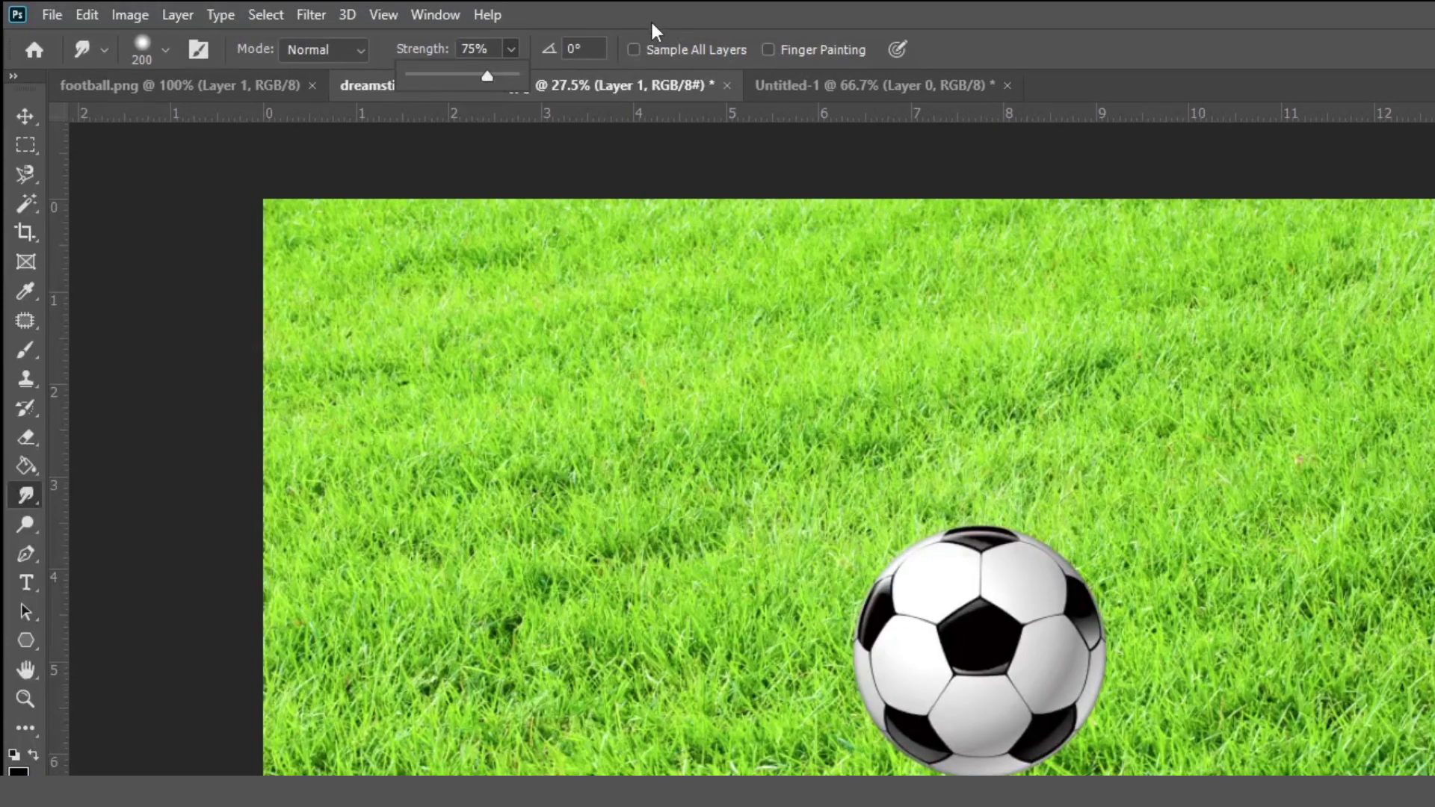
Step: Confirm 75% strength, enable Sample All Layers, and leave Finger Painting off
{"action": "left_click", "coordinate": [646, 56]}
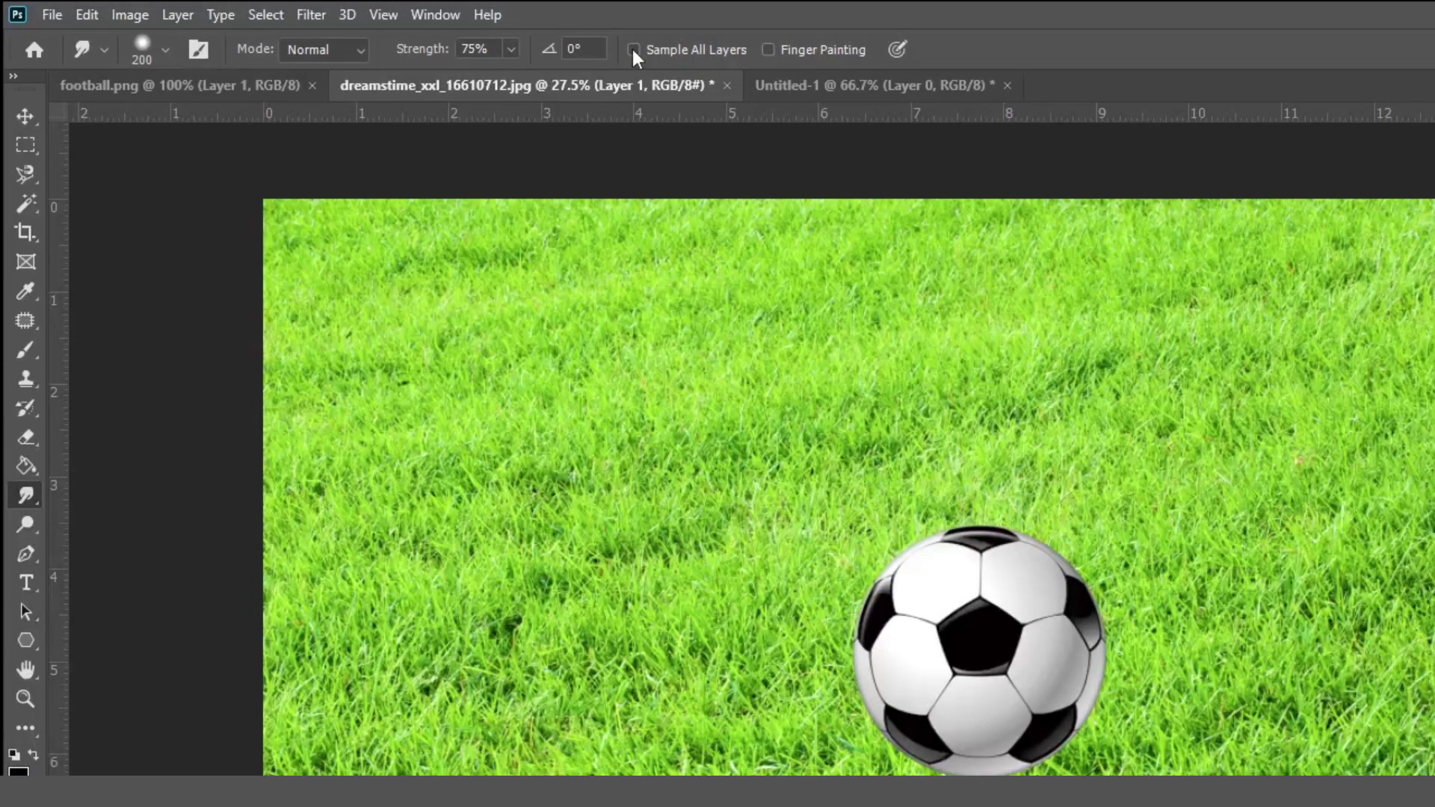
{"action": "left_click", "coordinate": [633, 49]}
{"action": "left_click", "coordinate": [769, 50]}
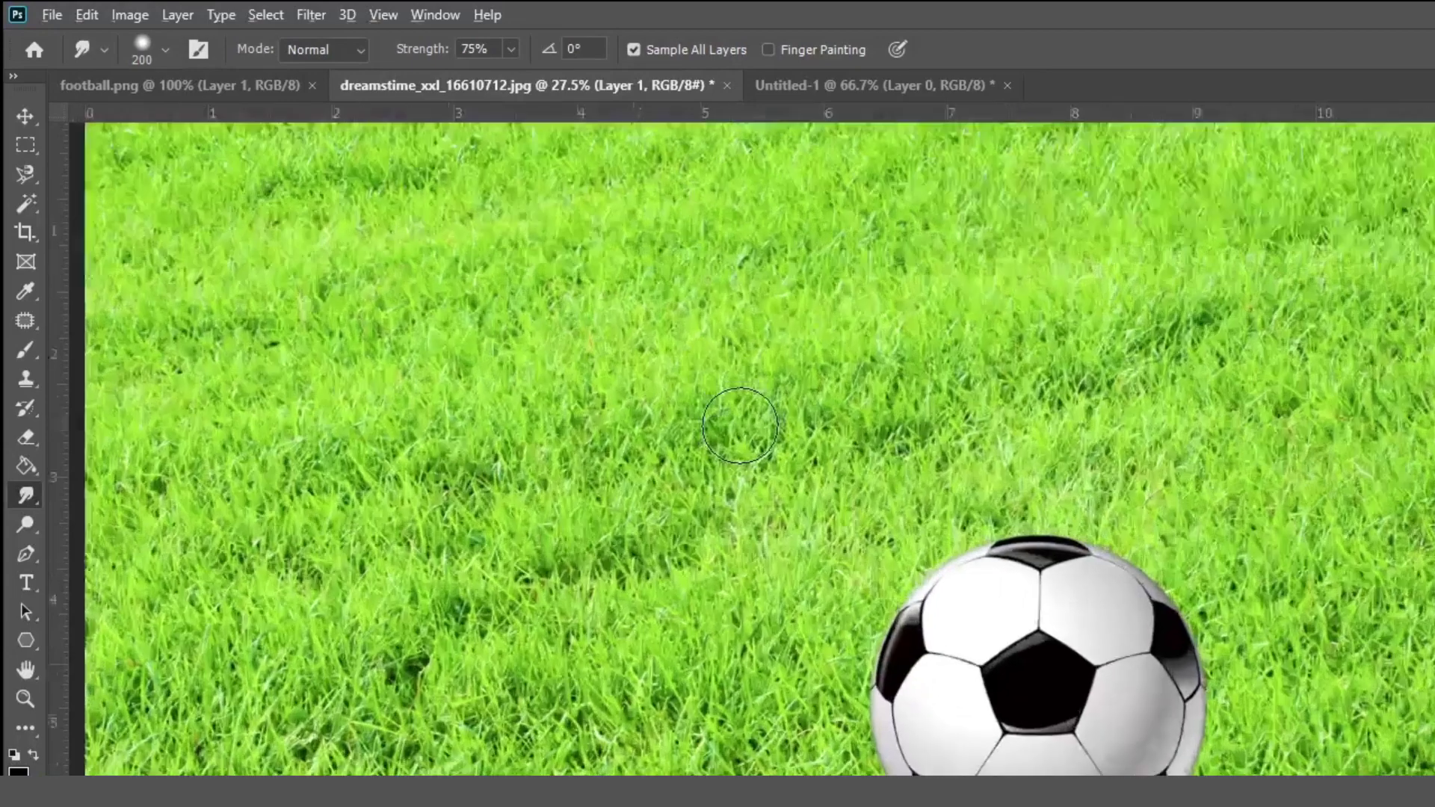
Step: Zoom out and lower the smudge strength to 55%, then reopen the brush hardness settings
{"action": "key", "text": "ctrl+minus"}
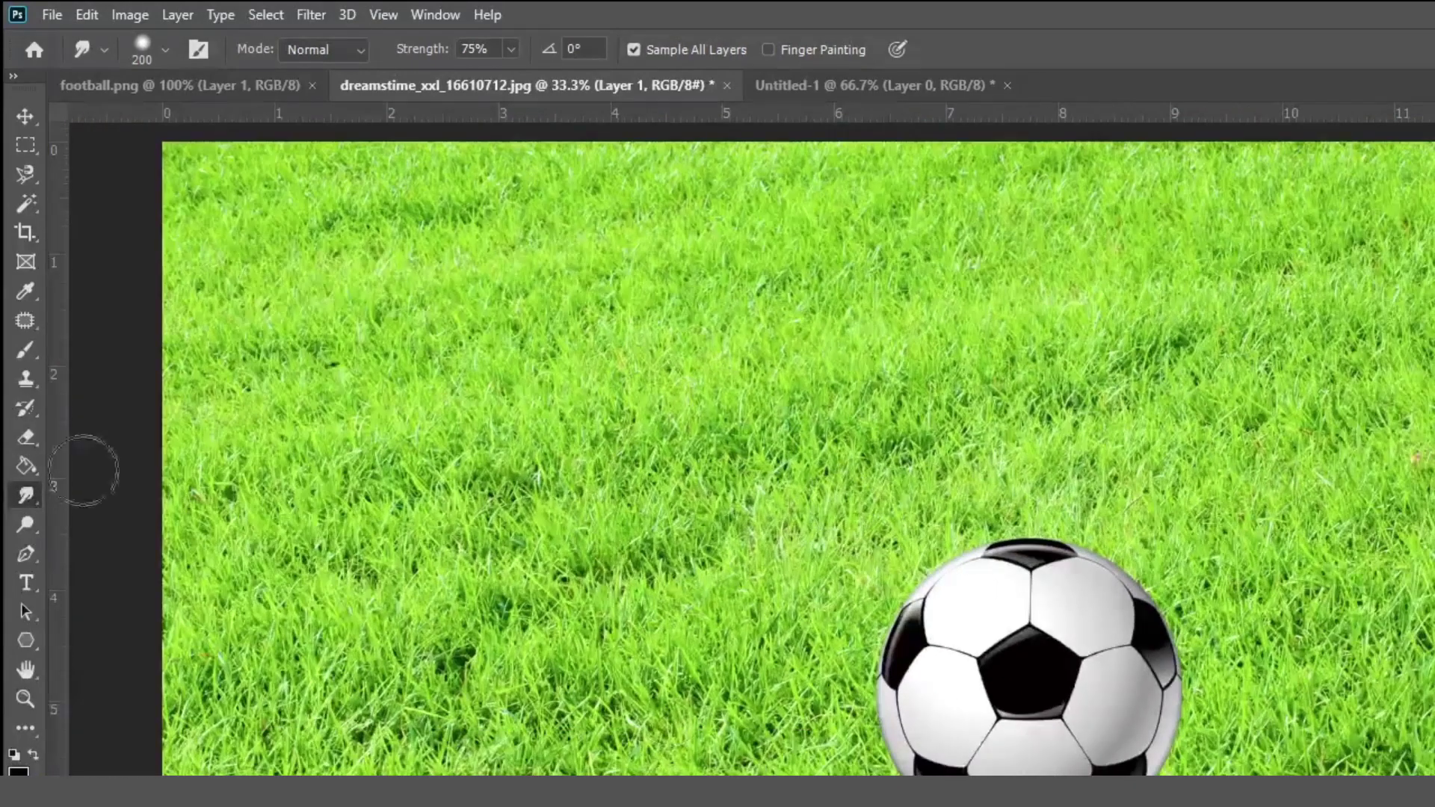
{"action": "left_click", "coordinate": [511, 50]}
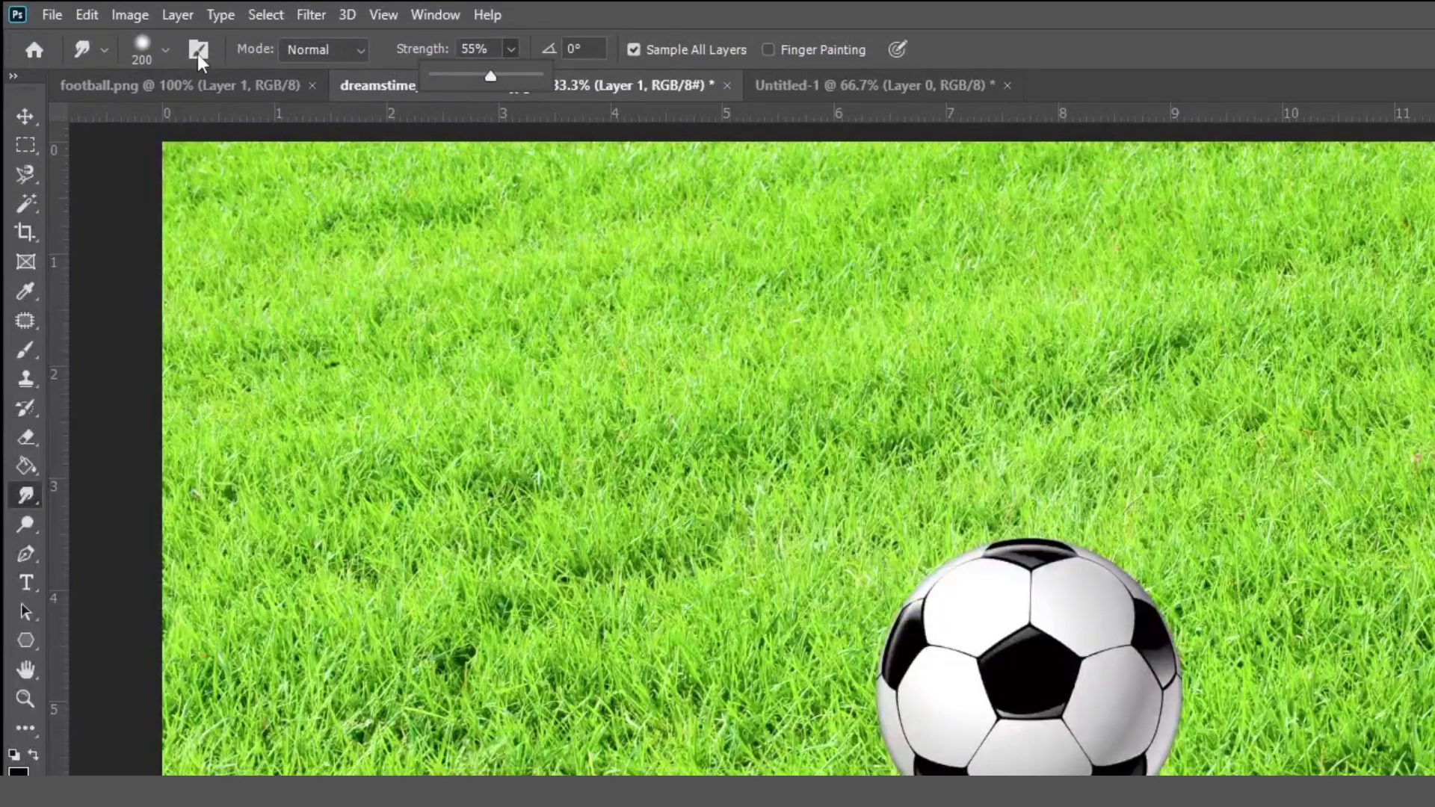
{"action": "left_click", "coordinate": [166, 50]}
Step: Switch the smudge brush to the Hard Round Pressure preset at 23 px and 100% hardness
{"action": "left_click_drag", "start_coordinate": [177, 178], "coordinate": [171, 176]}
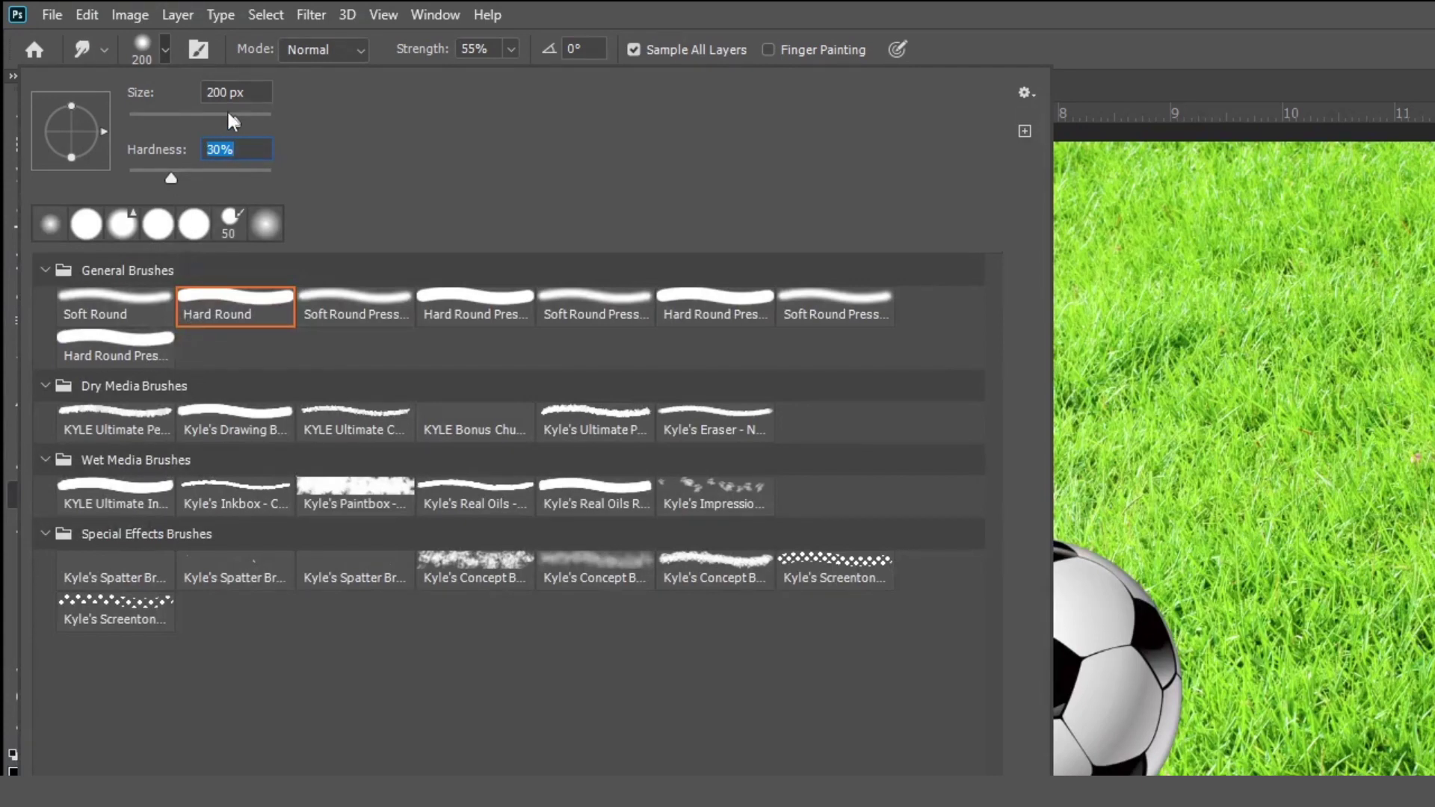
{"action": "mouse_move", "coordinate": [227, 111]}
{"action": "left_mouse_down"}
{"action": "mouse_move", "coordinate": [145, 112]}
{"action": "mouse_move", "coordinate": [159, 122]}
{"action": "left_mouse_up"}
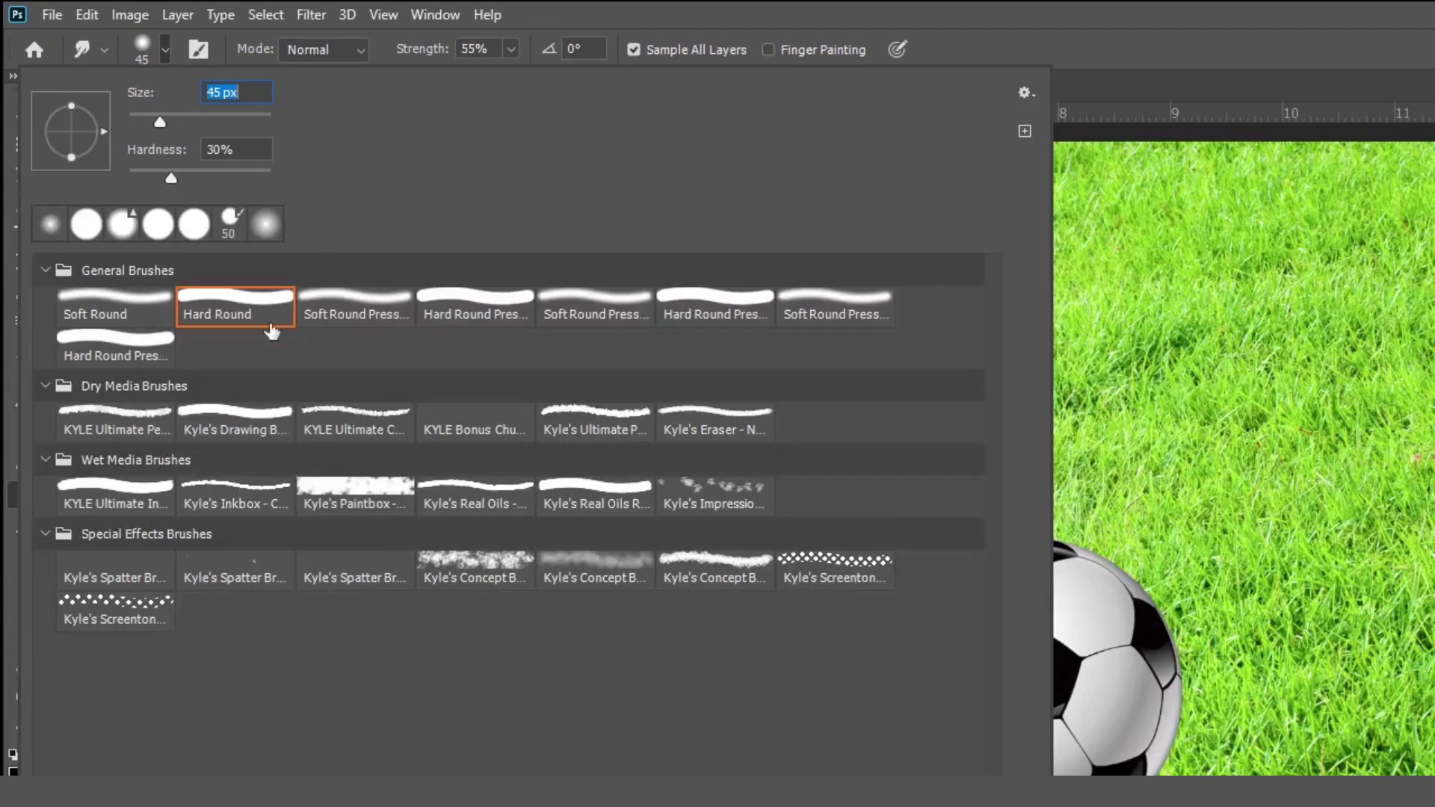
{"action": "left_click", "coordinate": [124, 357]}
{"action": "left_click_drag", "start_coordinate": [158, 122], "coordinate": [144, 121]}
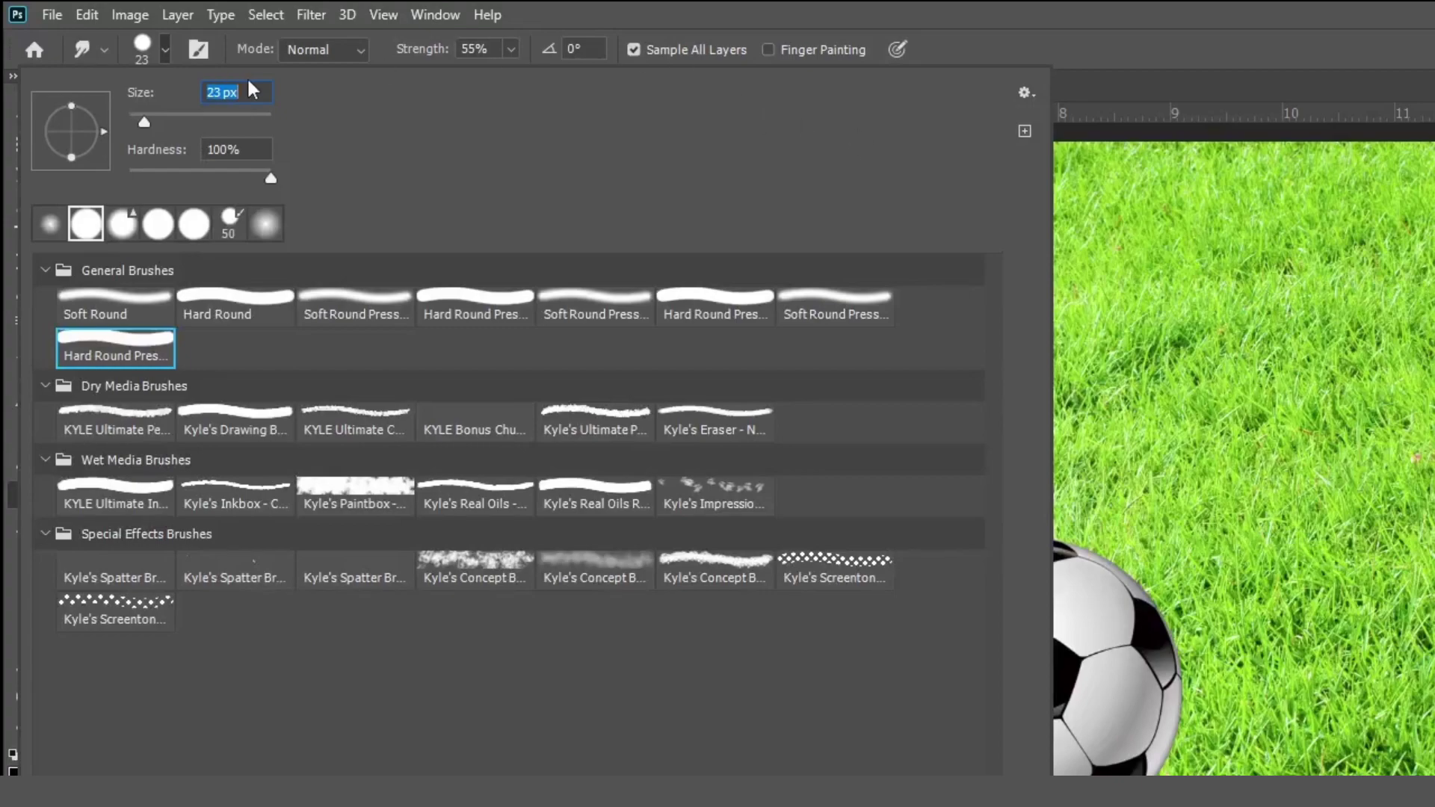
{"action": "left_click", "coordinate": [169, 54]}
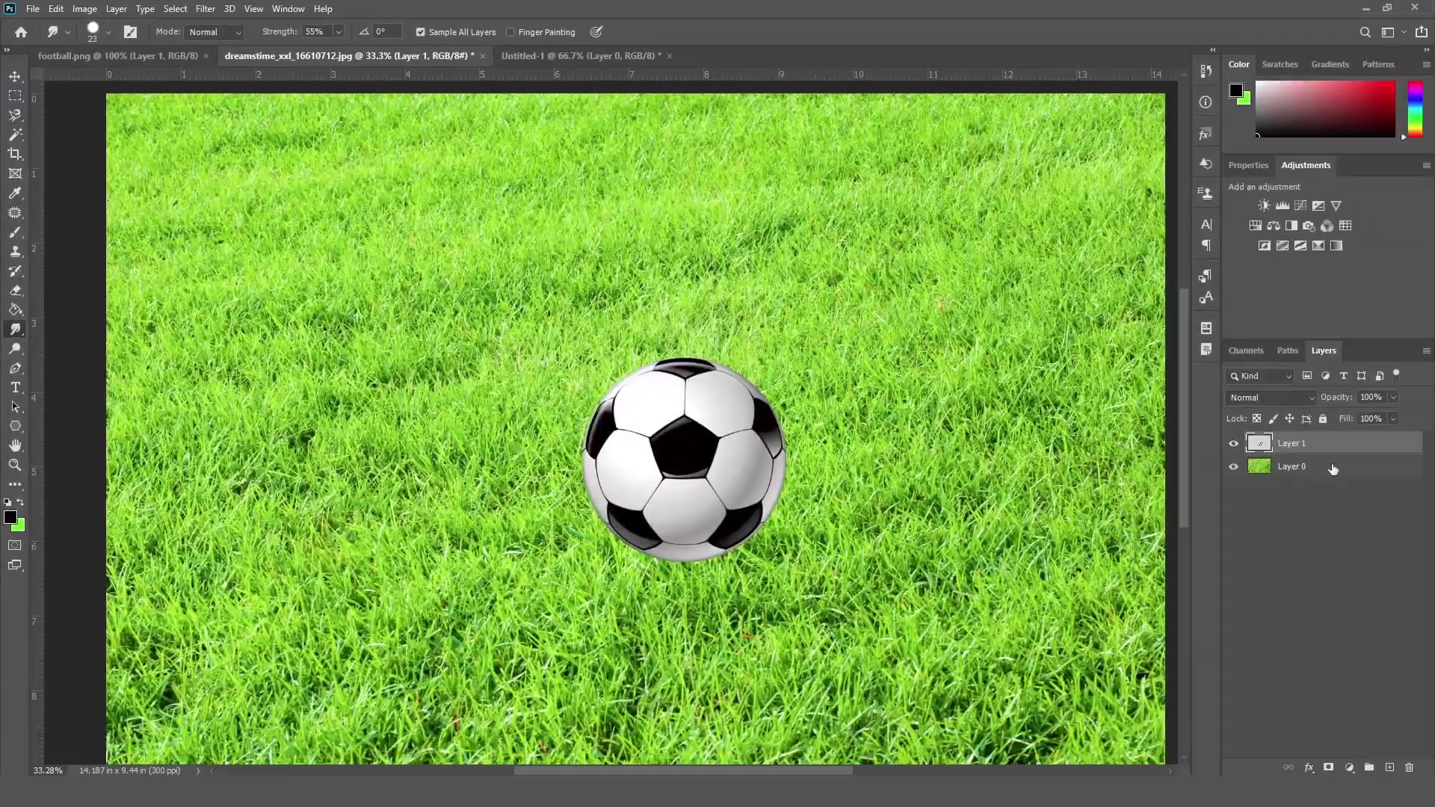
Step: Merge the football down into the grass layer, zoom in, and undo a test smudge
{"action": "key", "text": "ctrl+e"}
{"action": "scroll", "coordinate": [630, 473], "scroll_direction": "up", "scroll_amount": 3}
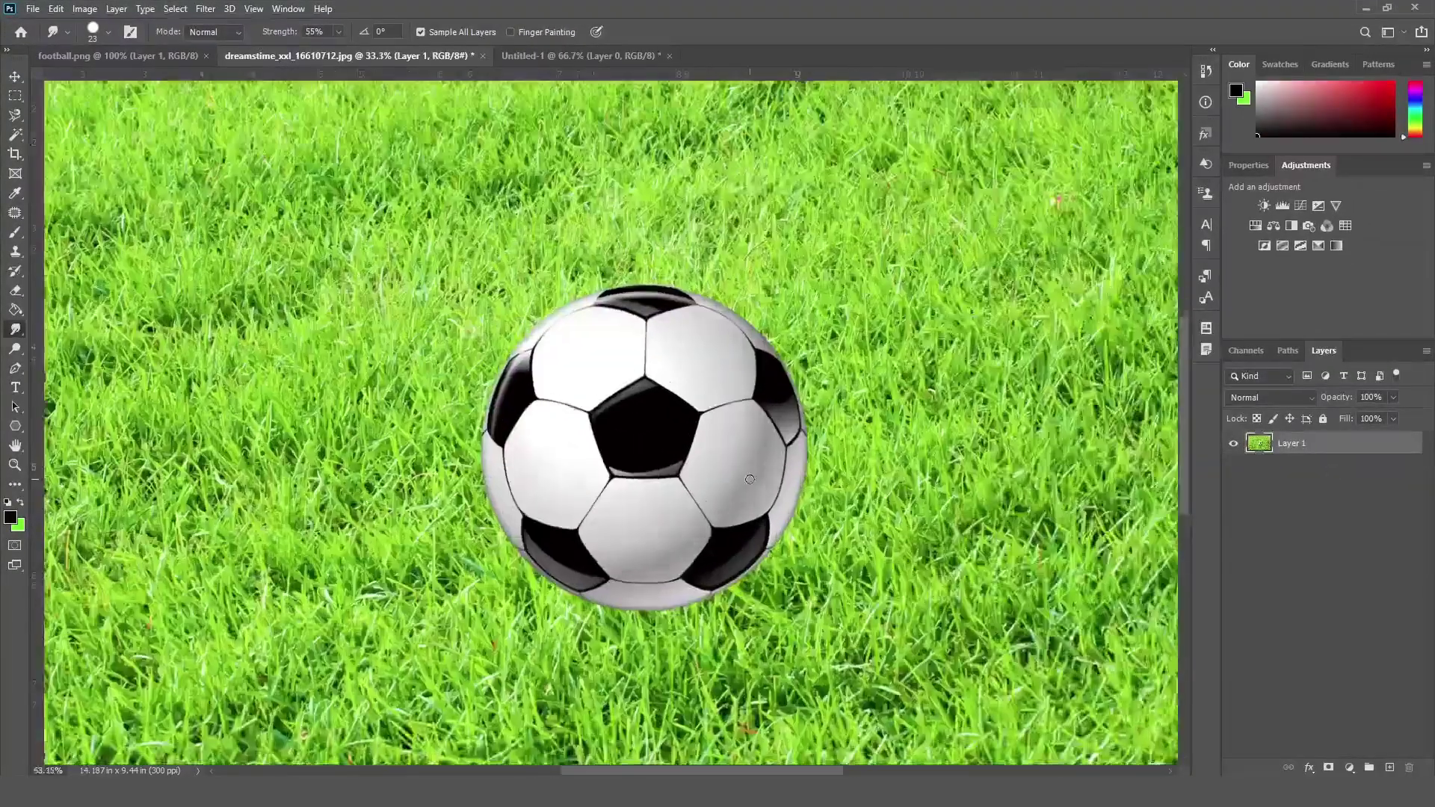
{"action": "scroll", "coordinate": [630, 473], "scroll_direction": "down", "scroll_amount": 2}
{"action": "scroll", "coordinate": [625, 419], "scroll_direction": "up", "scroll_amount": 2}
{"action": "scroll", "coordinate": [623, 388], "scroll_direction": "up", "scroll_amount": 2}
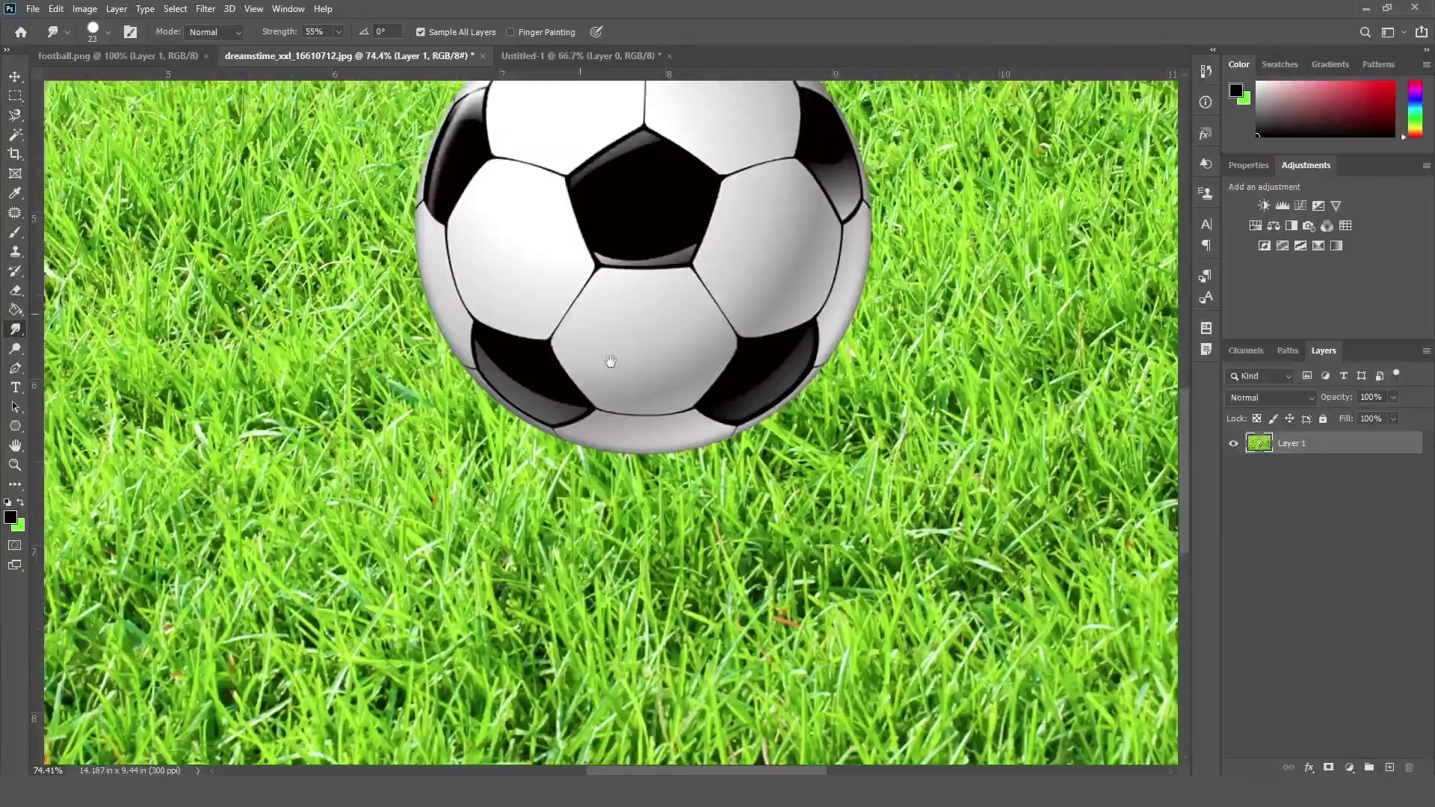
{"action": "left_click_drag", "start_coordinate": [620, 393], "coordinate": [629, 417]}
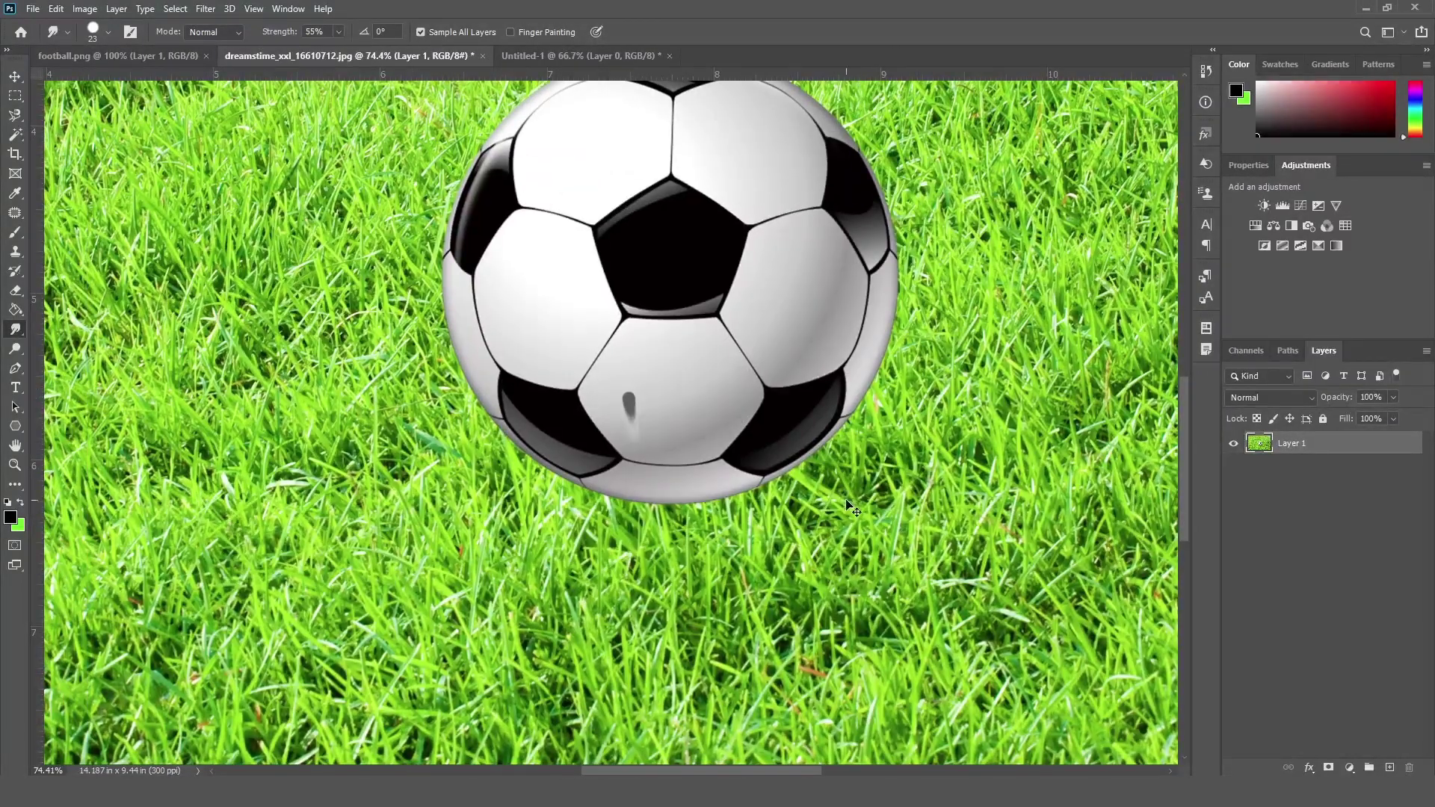
{"action": "key", "text": "ctrl+z"}
Step: After undone trial strokes, settle on 15% smudge strength and a 10 px brush
{"action": "left_click", "coordinate": [339, 31]}
{"action": "left_click_drag", "start_coordinate": [338, 50], "coordinate": [319, 50]}
{"action": "left_click_drag", "start_coordinate": [557, 534], "coordinate": [594, 432]}
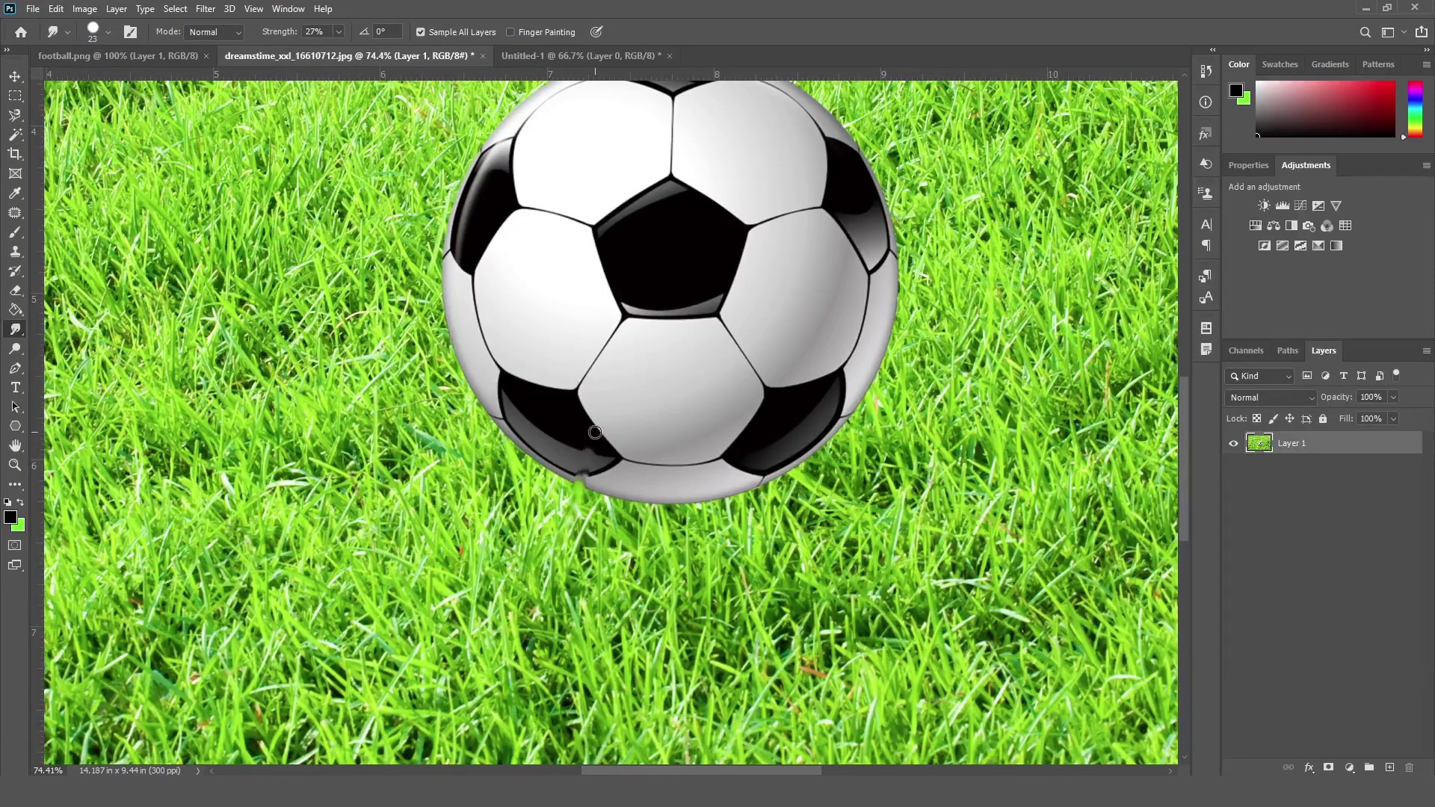
{"action": "key", "text": "ctrl+z"}
{"action": "left_click", "coordinate": [339, 31]}
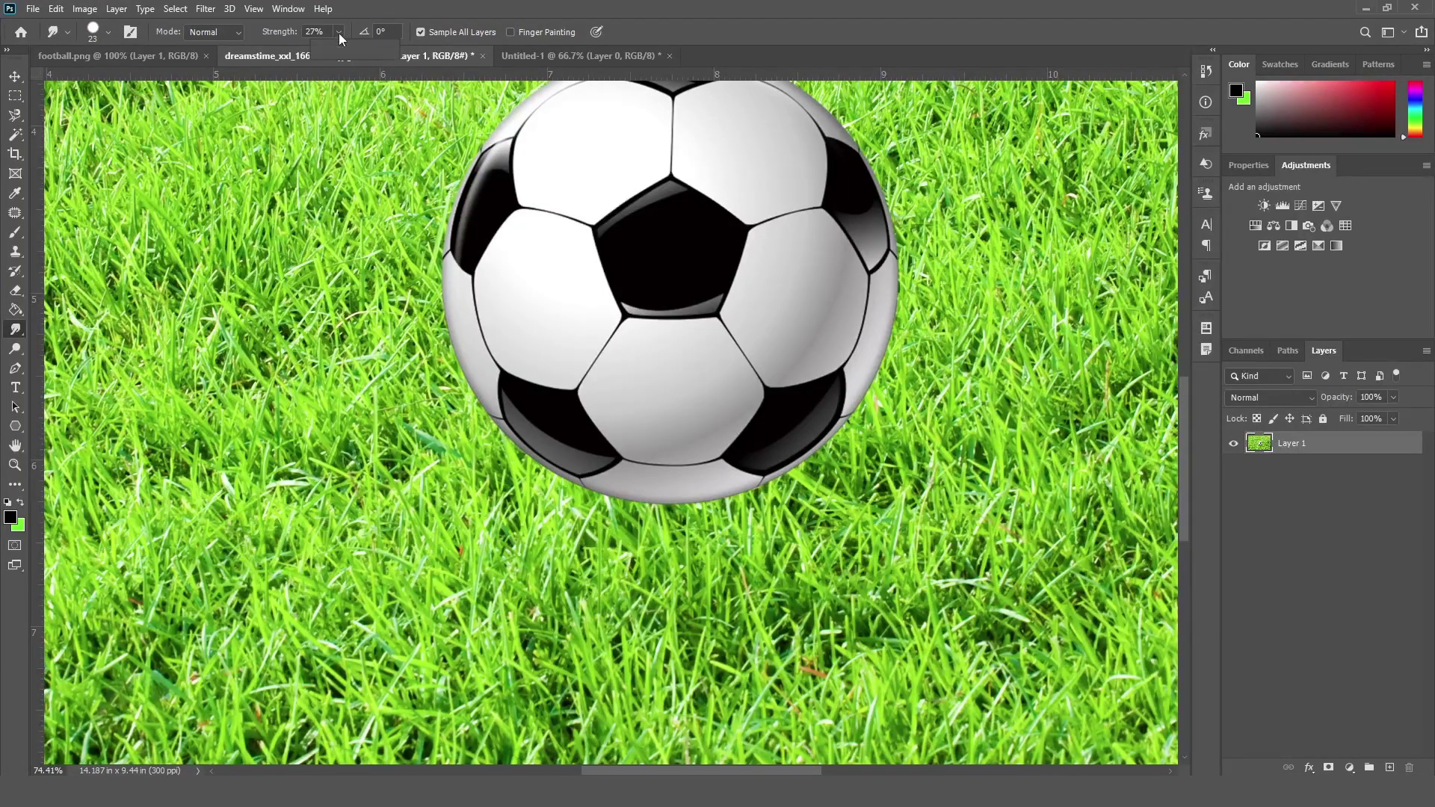
{"action": "left_click_drag", "start_coordinate": [338, 50], "coordinate": [329, 50]}
{"action": "left_click", "coordinate": [602, 502]}
{"action": "key", "text": "ctrl+z"}
{"action": "key", "text": "bracketleft"}
{"action": "key", "text": "bracketleft"}
Step: At 26% strength, smudge the ball's bottom and lower-right edges into the grass
{"action": "left_click", "coordinate": [338, 32]}
{"action": "left_click_drag", "start_coordinate": [340, 51], "coordinate": [348, 51]}
{"action": "key", "text": "bracketright"}
{"action": "mouse_move", "coordinate": [594, 460]}
{"action": "left_mouse_down"}
{"action": "mouse_move", "coordinate": [602, 535]}
{"action": "mouse_move", "coordinate": [613, 513]}
{"action": "mouse_move", "coordinate": [641, 535]}
{"action": "mouse_move", "coordinate": [657, 494]}
{"action": "mouse_move", "coordinate": [690, 518]}
{"action": "mouse_move", "coordinate": [691, 476]}
{"action": "mouse_move", "coordinate": [723, 511]}
{"action": "left_mouse_up"}
{"action": "key", "text": "bracketleft"}
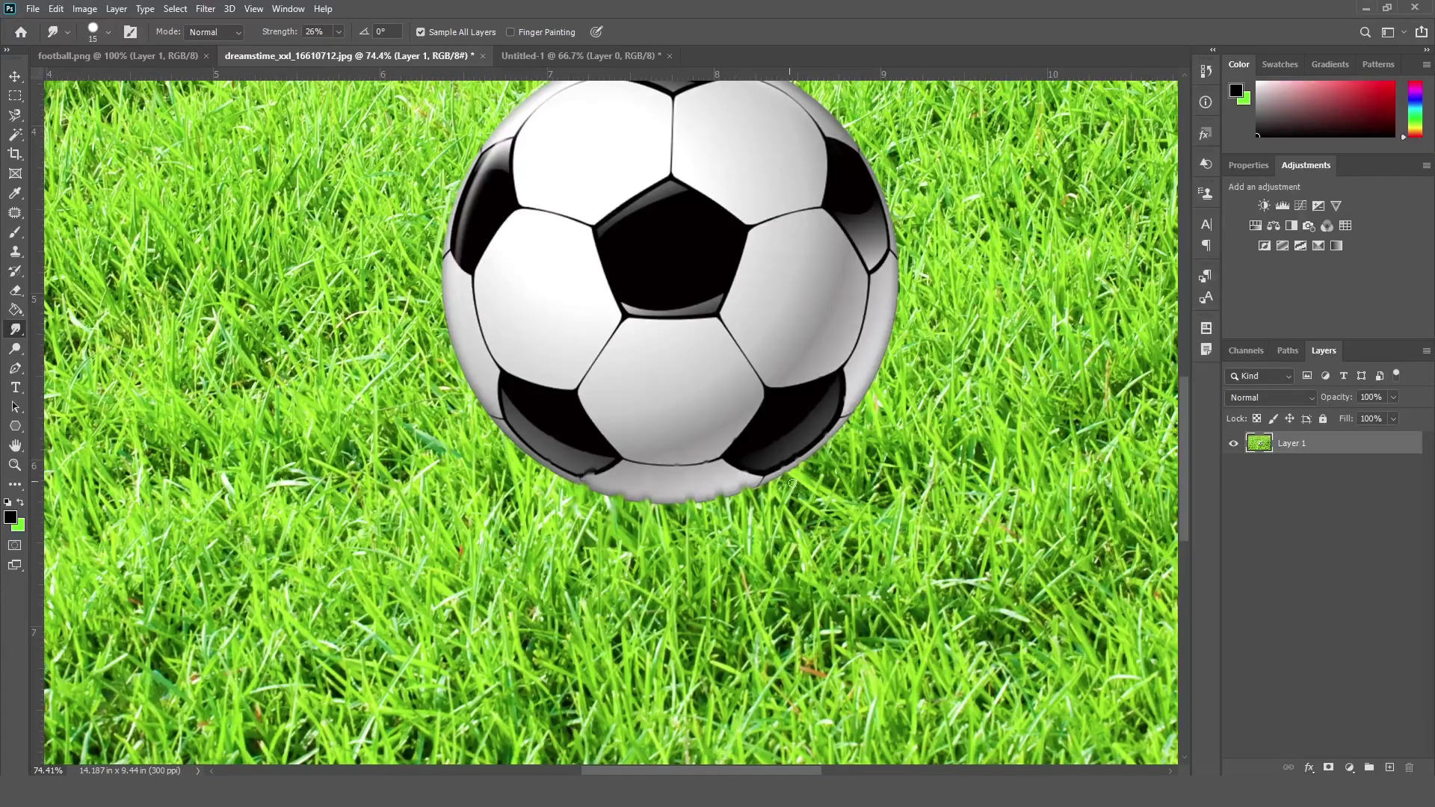
{"action": "mouse_move", "coordinate": [781, 448]}
{"action": "left_mouse_down"}
{"action": "mouse_move", "coordinate": [819, 441]}
{"action": "mouse_move", "coordinate": [887, 345]}
{"action": "left_mouse_up"}
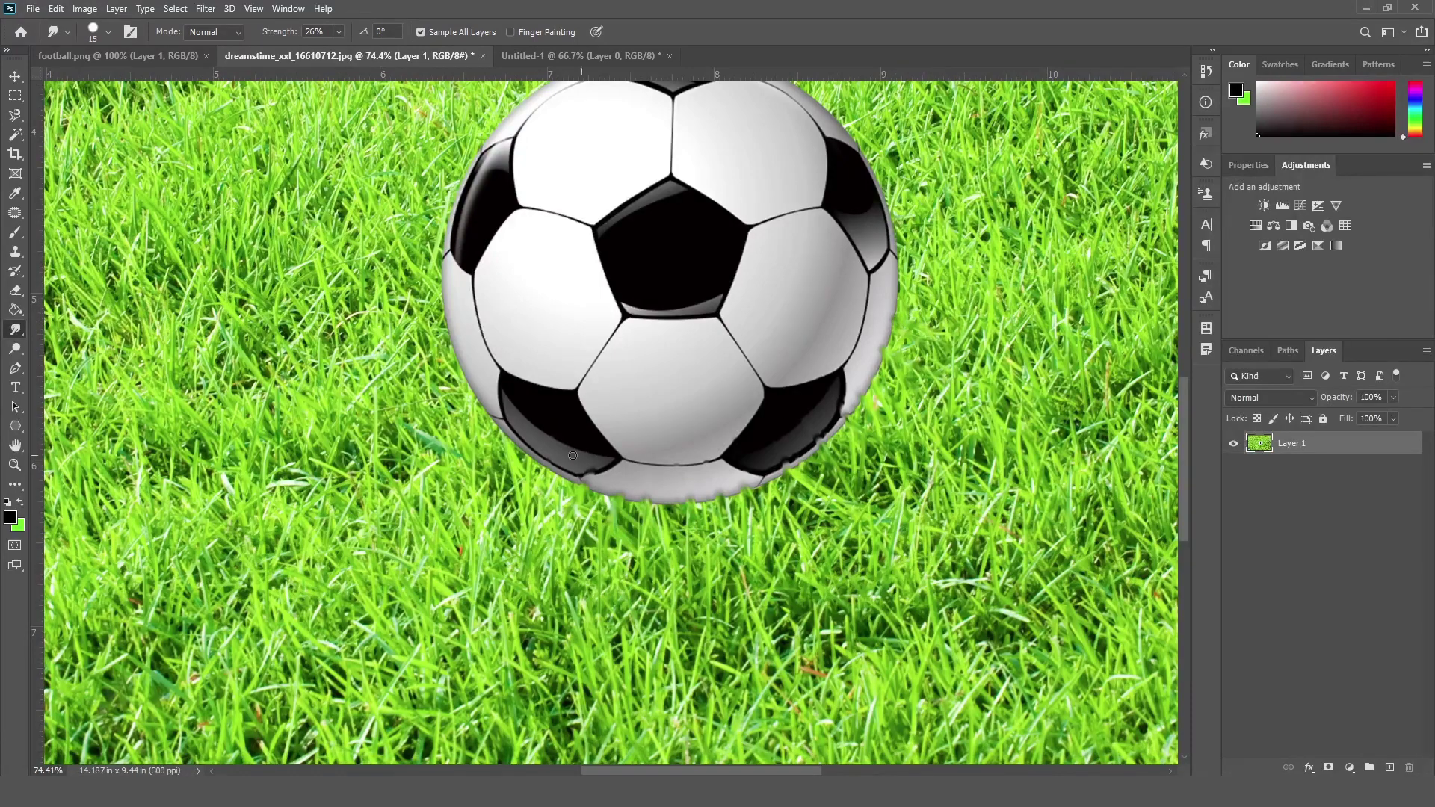
Step: Roughen the lower-left edge, smear grass into the bottom rim and lower-right edge, then fit to screen
{"action": "mouse_move", "coordinate": [494, 421]}
{"action": "left_mouse_down"}
{"action": "mouse_move", "coordinate": [485, 430]}
{"action": "mouse_move", "coordinate": [516, 449]}
{"action": "mouse_move", "coordinate": [537, 493]}
{"action": "left_mouse_up"}
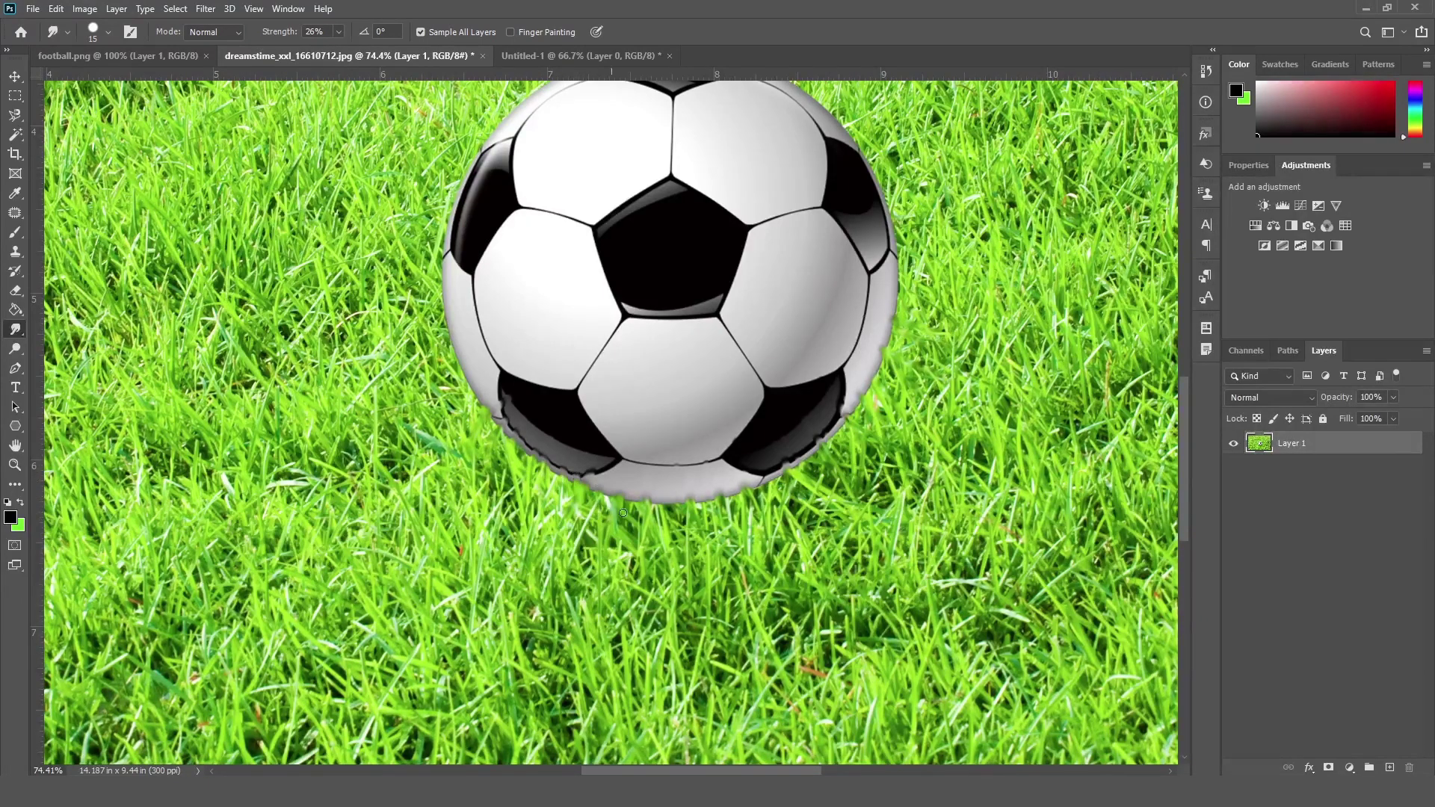
{"action": "mouse_move", "coordinate": [683, 479]}
{"action": "left_mouse_down"}
{"action": "mouse_move", "coordinate": [786, 407]}
{"action": "mouse_move", "coordinate": [903, 415]}
{"action": "mouse_move", "coordinate": [922, 327]}
{"action": "mouse_move", "coordinate": [896, 287]}
{"action": "mouse_move", "coordinate": [845, 467]}
{"action": "mouse_move", "coordinate": [802, 435]}
{"action": "mouse_move", "coordinate": [753, 499]}
{"action": "mouse_move", "coordinate": [653, 527]}
{"action": "mouse_move", "coordinate": [613, 490]}
{"action": "mouse_move", "coordinate": [561, 503]}
{"action": "mouse_move", "coordinate": [516, 471]}
{"action": "mouse_move", "coordinate": [496, 379]}
{"action": "mouse_move", "coordinate": [467, 418]}
{"action": "mouse_move", "coordinate": [478, 452]}
{"action": "mouse_move", "coordinate": [538, 486]}
{"action": "mouse_move", "coordinate": [617, 448]}
{"action": "mouse_move", "coordinate": [643, 512]}
{"action": "mouse_move", "coordinate": [661, 463]}
{"action": "mouse_move", "coordinate": [731, 500]}
{"action": "mouse_move", "coordinate": [809, 496]}
{"action": "mouse_move", "coordinate": [830, 441]}
{"action": "mouse_move", "coordinate": [890, 396]}
{"action": "mouse_move", "coordinate": [893, 273]}
{"action": "left_mouse_up"}
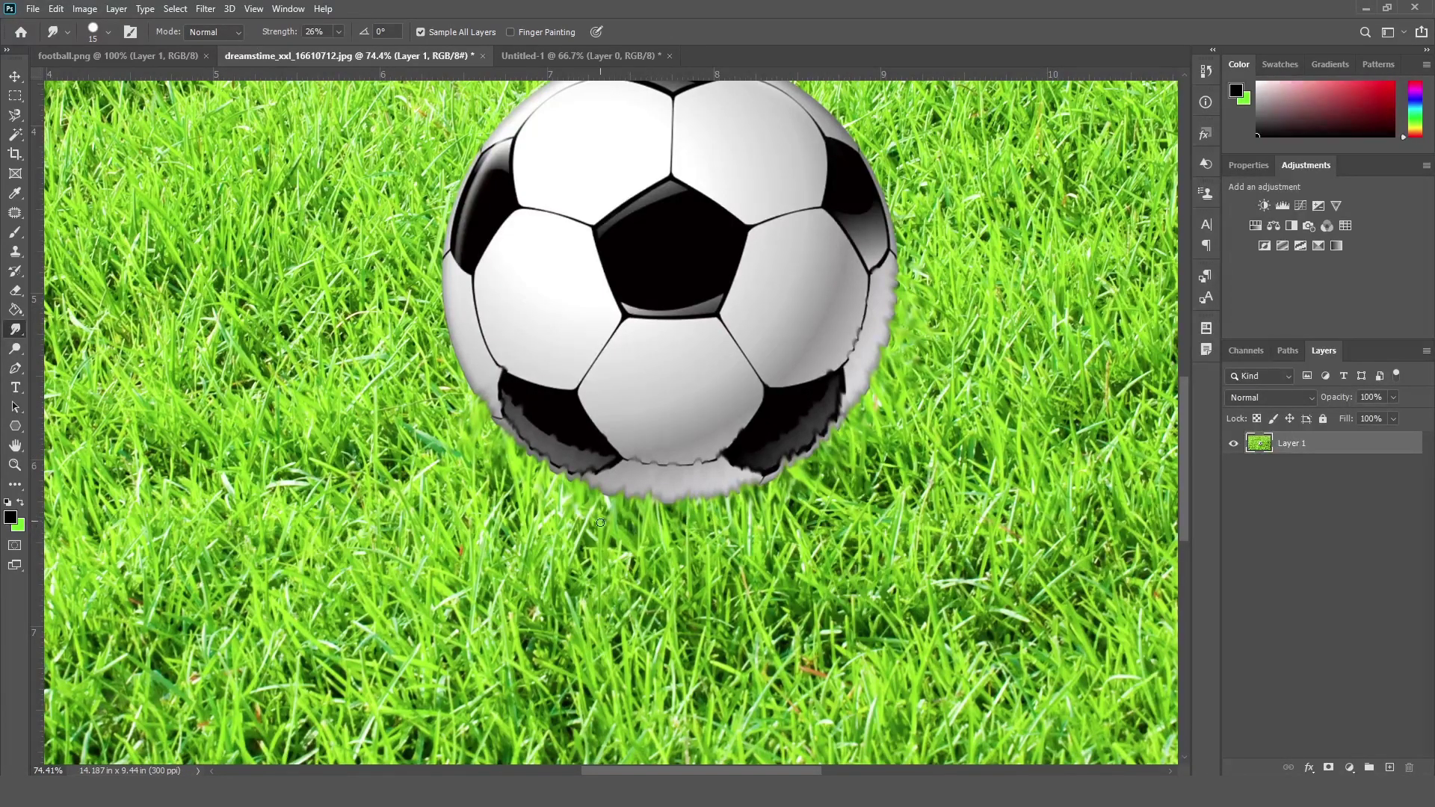
{"action": "mouse_move", "coordinate": [601, 523]}
{"action": "left_mouse_down"}
{"action": "mouse_move", "coordinate": [602, 479]}
{"action": "mouse_move", "coordinate": [572, 495]}
{"action": "left_mouse_up"}
{"action": "mouse_move", "coordinate": [669, 529]}
{"action": "left_mouse_down"}
{"action": "mouse_move", "coordinate": [713, 478]}
{"action": "mouse_move", "coordinate": [729, 491]}
{"action": "mouse_move", "coordinate": [739, 465]}
{"action": "mouse_move", "coordinate": [852, 428]}
{"action": "mouse_move", "coordinate": [879, 407]}
{"action": "mouse_move", "coordinate": [878, 367]}
{"action": "left_mouse_up"}
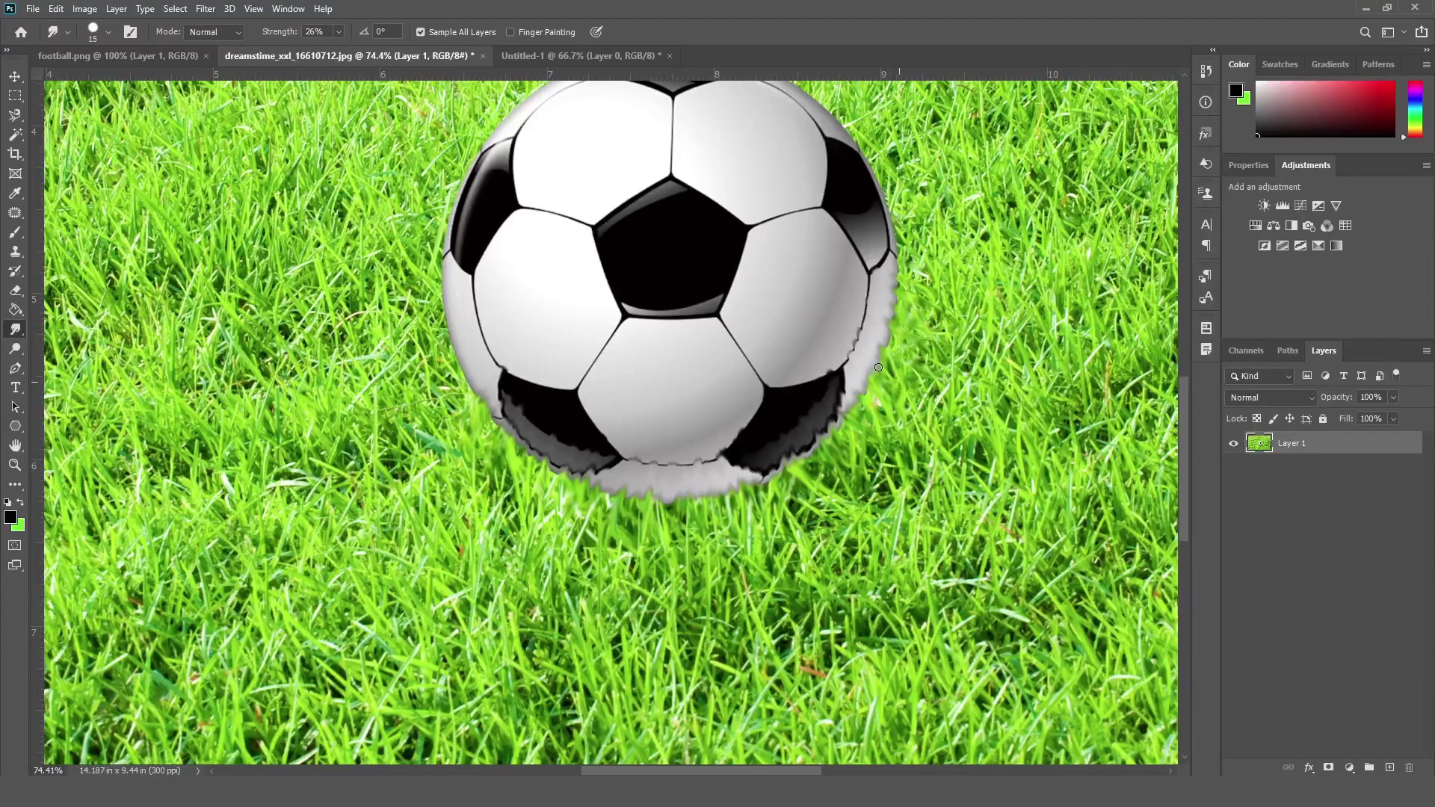
{"action": "key", "text": "ctrl+0"}
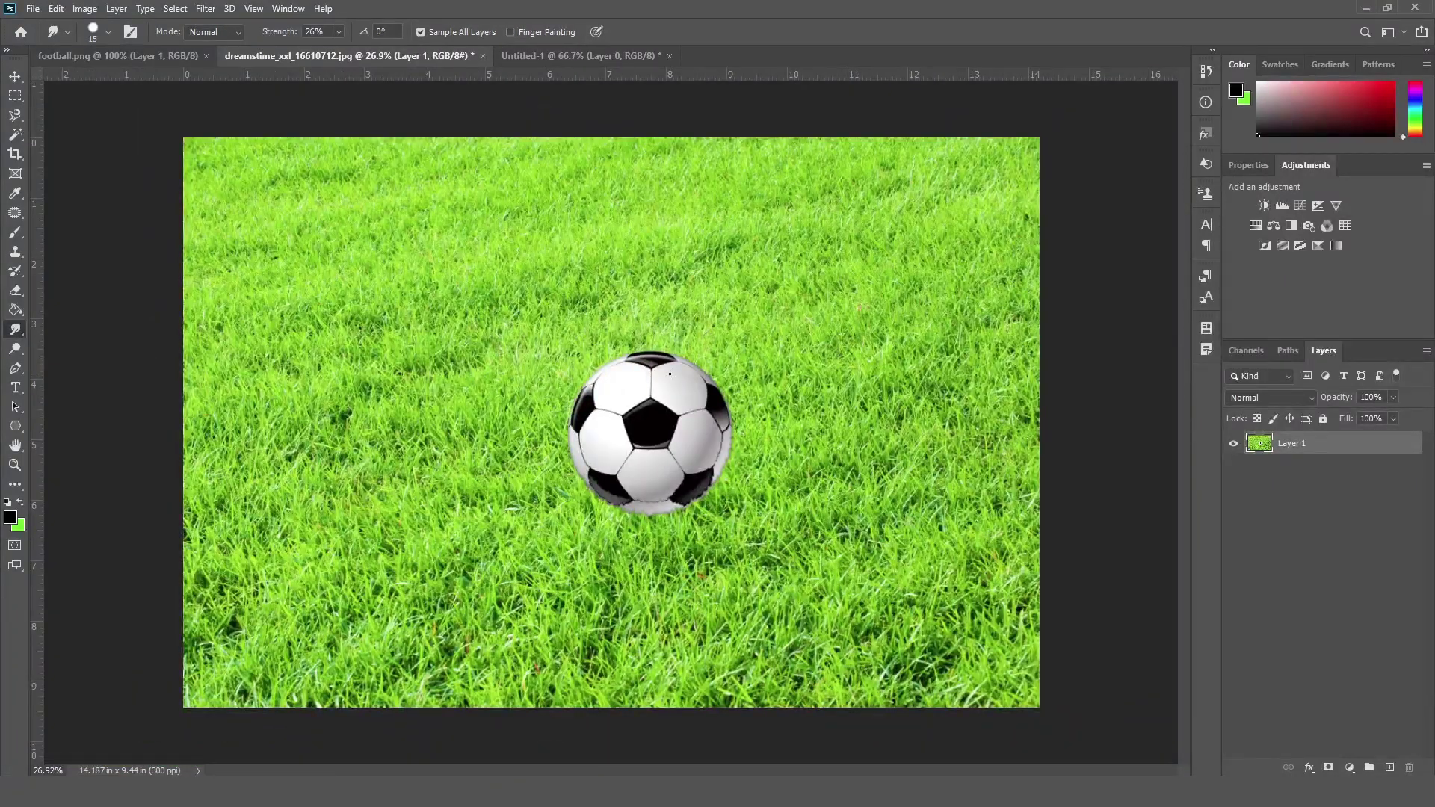
Step: Copy the ball from football.png into the grass image with the Move tool
{"action": "left_click", "coordinate": [168, 57]}
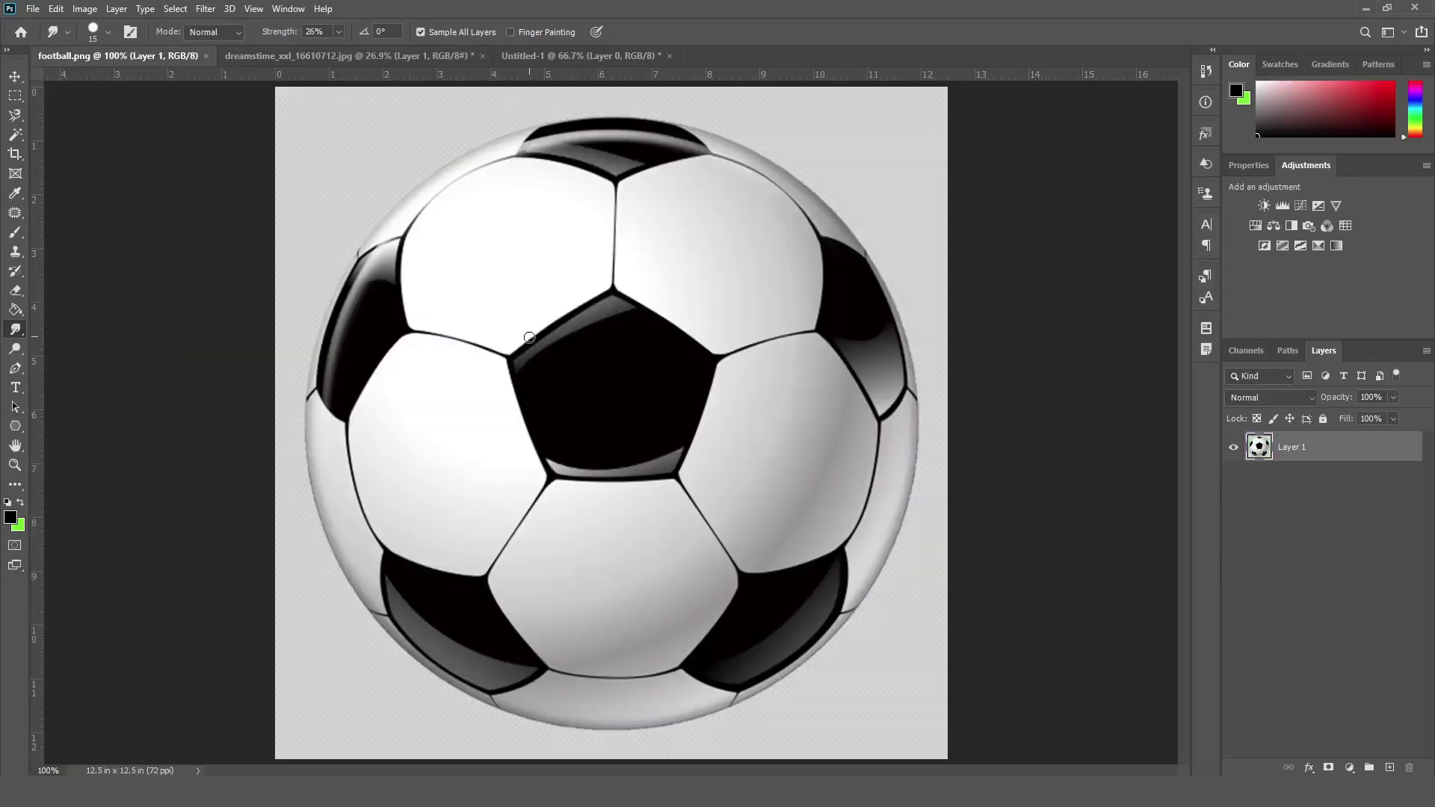
{"action": "key", "text": "v"}
{"action": "left_click_drag", "start_coordinate": [491, 225], "coordinate": [666, 457]}
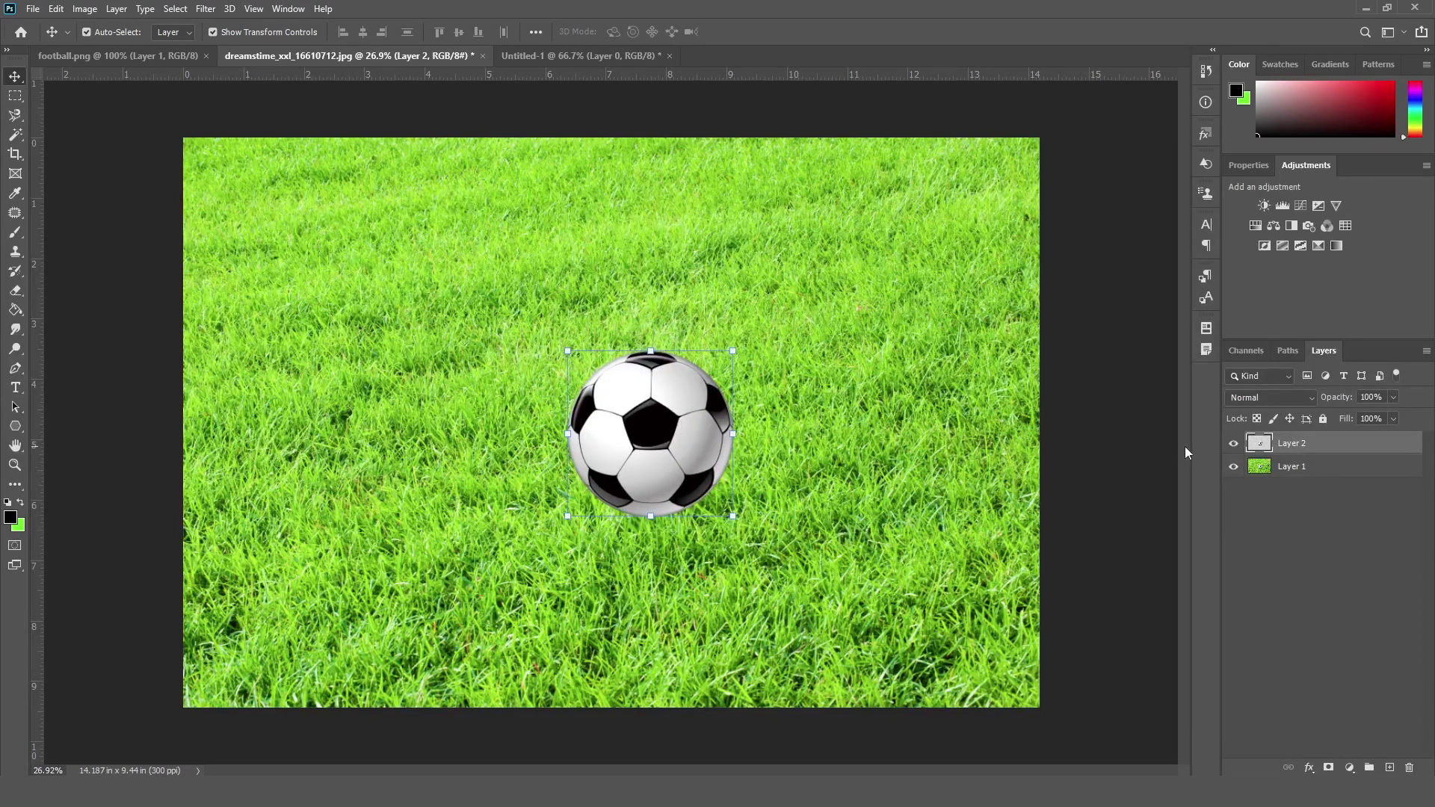
Step: Hide the new Layer 2 to reveal the smudged ball, zoom in, and select the Smudge tool
{"action": "left_click", "coordinate": [1234, 444]}
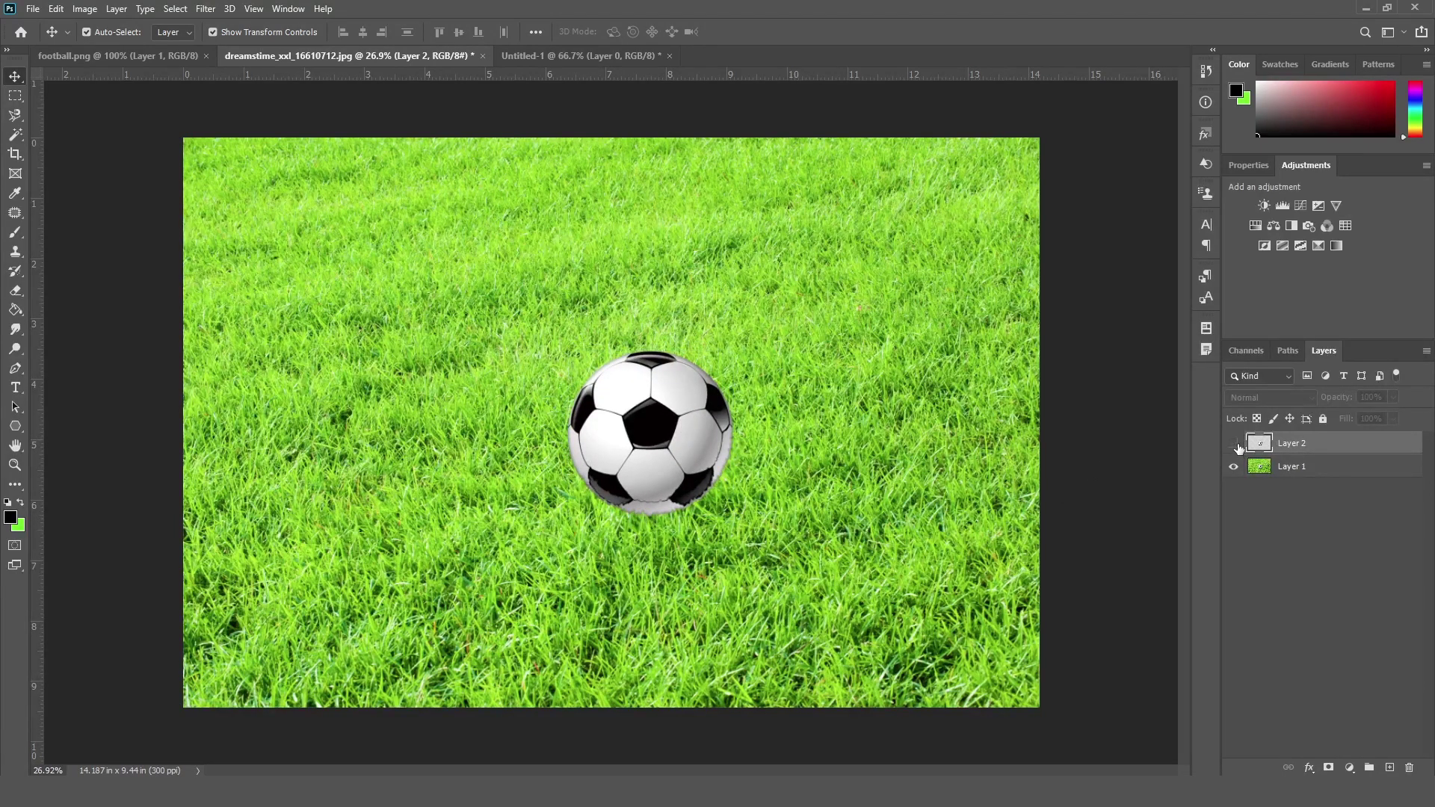
{"action": "left_click", "coordinate": [1234, 444]}
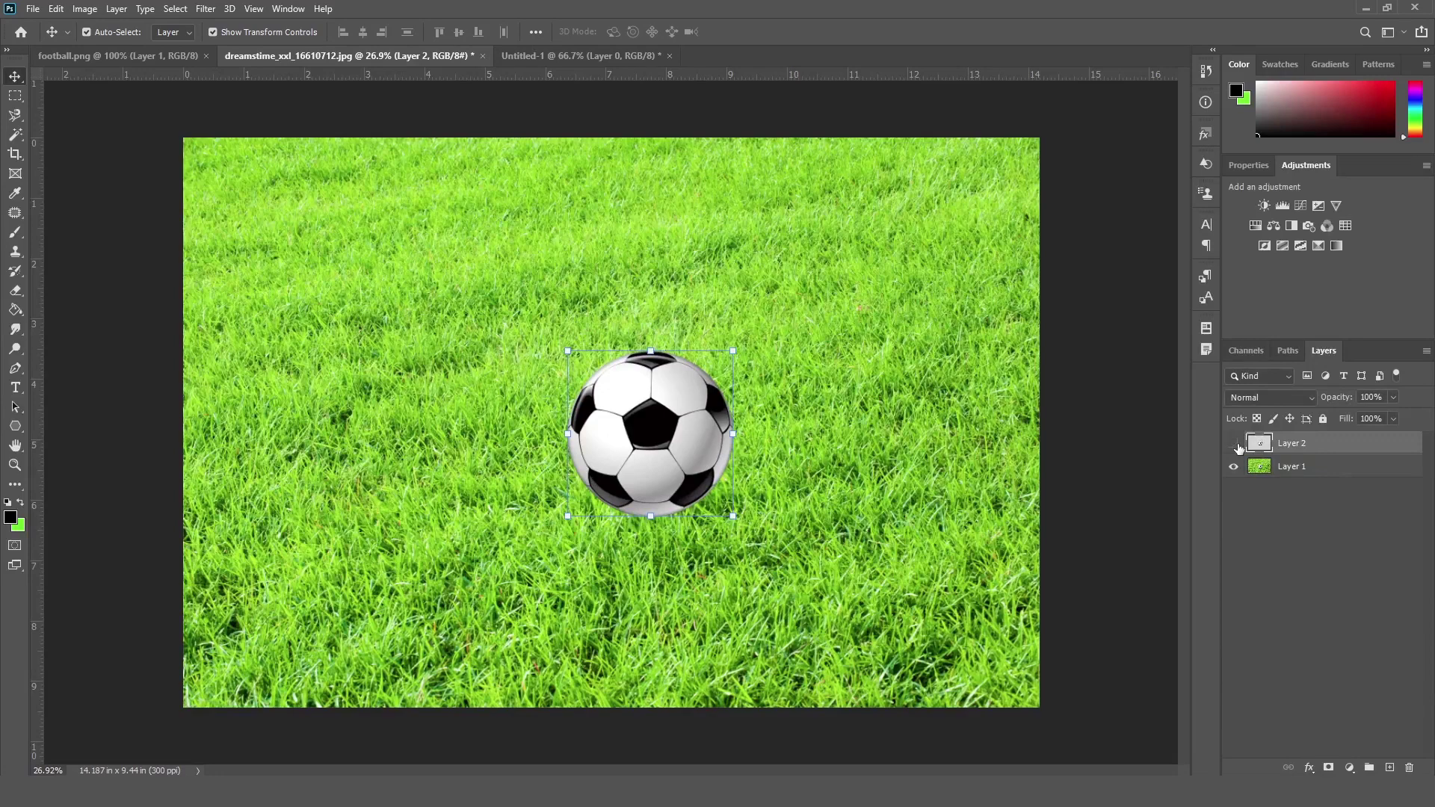
{"action": "left_click", "coordinate": [1234, 444]}
{"action": "scroll", "coordinate": [652, 532], "scroll_direction": "up", "scroll_amount": 2}
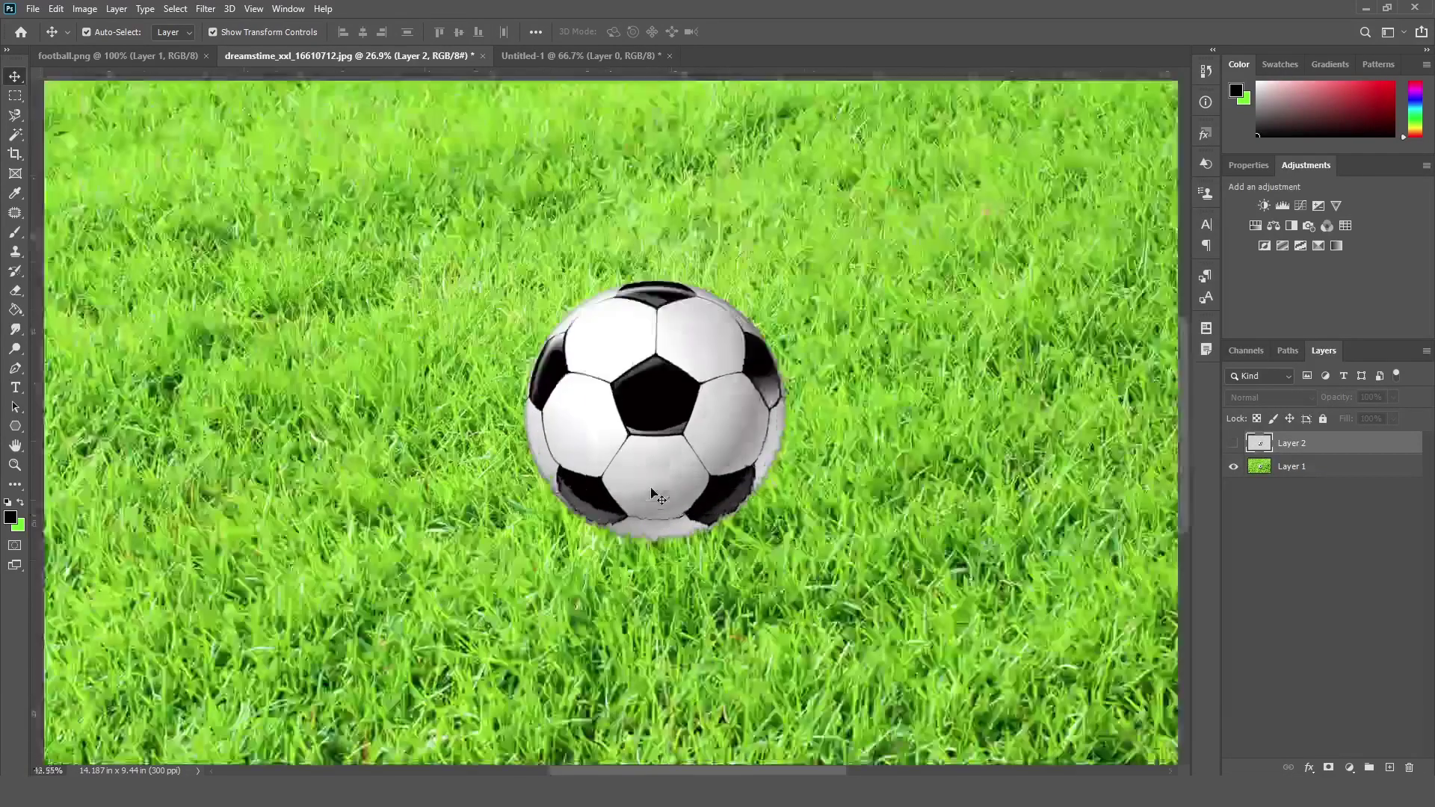
{"action": "scroll", "coordinate": [651, 490], "scroll_direction": "up", "scroll_amount": 3}
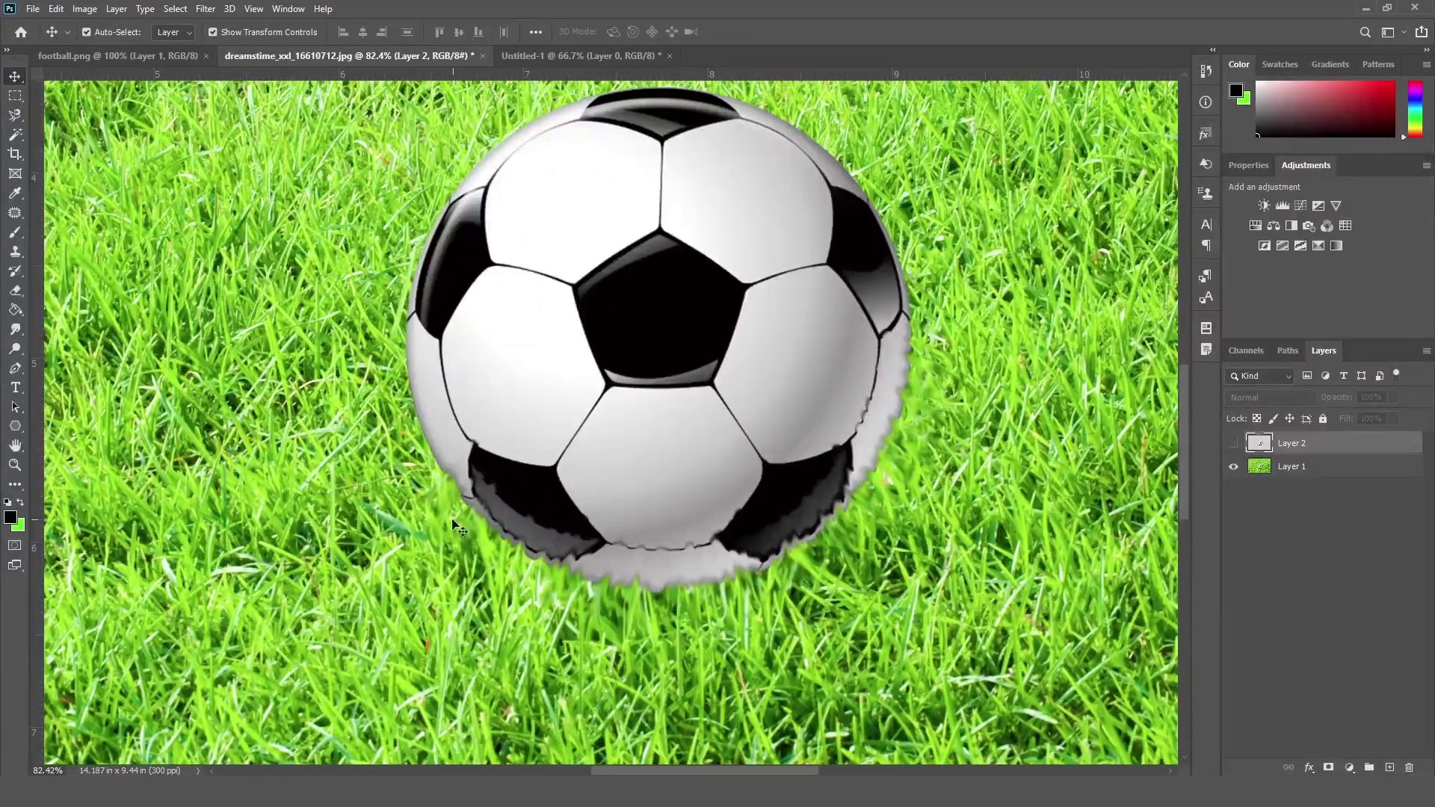
{"action": "left_click", "coordinate": [15, 329]}
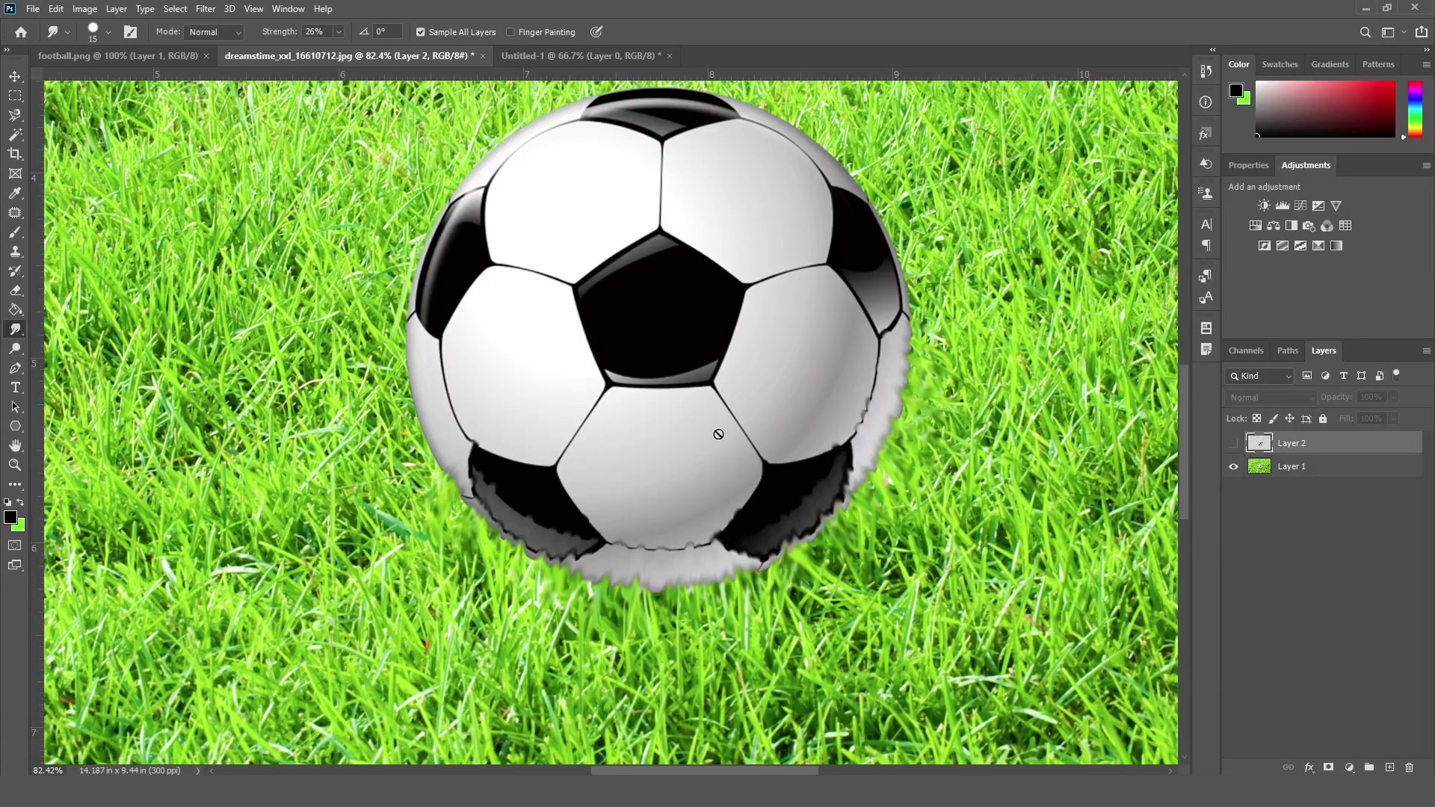
Step: On Layer 1, raise smudge strength to 60% and smear grass up into the ball's lower-right edge
{"action": "left_click", "coordinate": [1314, 471]}
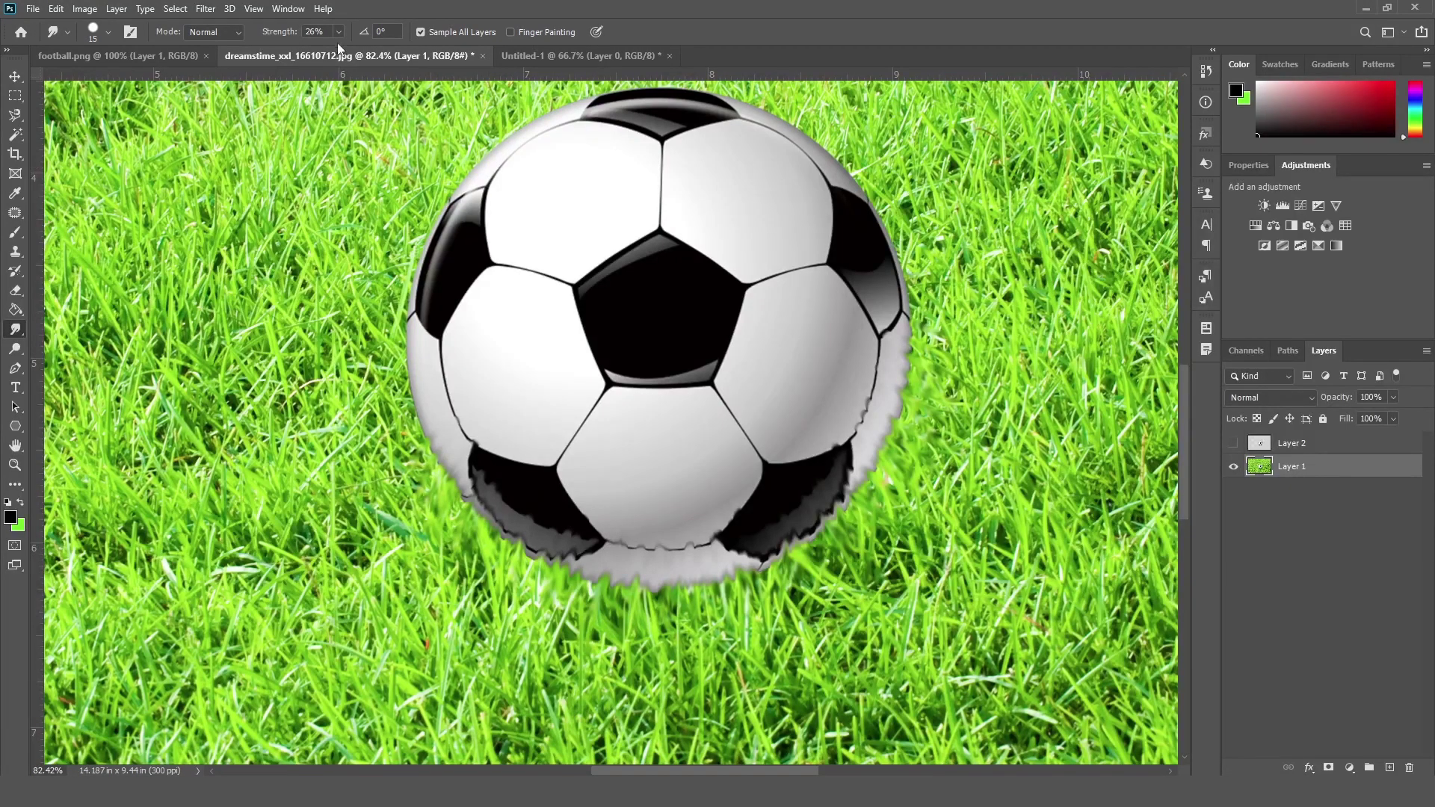
{"action": "left_click_drag", "start_coordinate": [339, 48], "coordinate": [364, 48]}
{"action": "left_click", "coordinate": [652, 598]}
{"action": "mouse_move", "coordinate": [708, 598]}
{"action": "left_mouse_down"}
{"action": "mouse_move", "coordinate": [719, 553]}
{"action": "mouse_move", "coordinate": [747, 537]}
{"action": "mouse_move", "coordinate": [844, 583]}
{"action": "mouse_move", "coordinate": [806, 503]}
{"action": "mouse_move", "coordinate": [848, 481]}
{"action": "mouse_move", "coordinate": [898, 500]}
{"action": "mouse_move", "coordinate": [881, 451]}
{"action": "mouse_move", "coordinate": [850, 552]}
{"action": "mouse_move", "coordinate": [794, 528]}
{"action": "mouse_move", "coordinate": [763, 488]}
{"action": "mouse_move", "coordinate": [794, 601]}
{"action": "mouse_move", "coordinate": [752, 614]}
{"action": "mouse_move", "coordinate": [735, 545]}
{"action": "mouse_move", "coordinate": [698, 519]}
{"action": "mouse_move", "coordinate": [664, 615]}
{"action": "mouse_move", "coordinate": [625, 605]}
{"action": "mouse_move", "coordinate": [639, 522]}
{"action": "mouse_move", "coordinate": [597, 513]}
{"action": "mouse_move", "coordinate": [547, 561]}
{"action": "mouse_move", "coordinate": [502, 466]}
{"action": "mouse_move", "coordinate": [434, 505]}
{"action": "mouse_move", "coordinate": [453, 432]}
{"action": "mouse_move", "coordinate": [463, 529]}
{"action": "mouse_move", "coordinate": [495, 467]}
{"action": "mouse_move", "coordinate": [499, 564]}
{"action": "mouse_move", "coordinate": [536, 579]}
{"action": "mouse_move", "coordinate": [605, 559]}
{"action": "mouse_move", "coordinate": [672, 603]}
{"action": "mouse_move", "coordinate": [686, 552]}
{"action": "mouse_move", "coordinate": [765, 567]}
{"action": "mouse_move", "coordinate": [763, 515]}
{"action": "mouse_move", "coordinate": [827, 558]}
{"action": "mouse_move", "coordinate": [787, 501]}
{"action": "mouse_move", "coordinate": [858, 526]}
{"action": "mouse_move", "coordinate": [830, 476]}
{"action": "mouse_move", "coordinate": [895, 487]}
{"action": "mouse_move", "coordinate": [855, 426]}
{"action": "mouse_move", "coordinate": [905, 442]}
{"action": "mouse_move", "coordinate": [887, 406]}
{"action": "mouse_move", "coordinate": [935, 429]}
{"action": "mouse_move", "coordinate": [859, 374]}
{"action": "mouse_move", "coordinate": [871, 348]}
{"action": "left_mouse_up"}
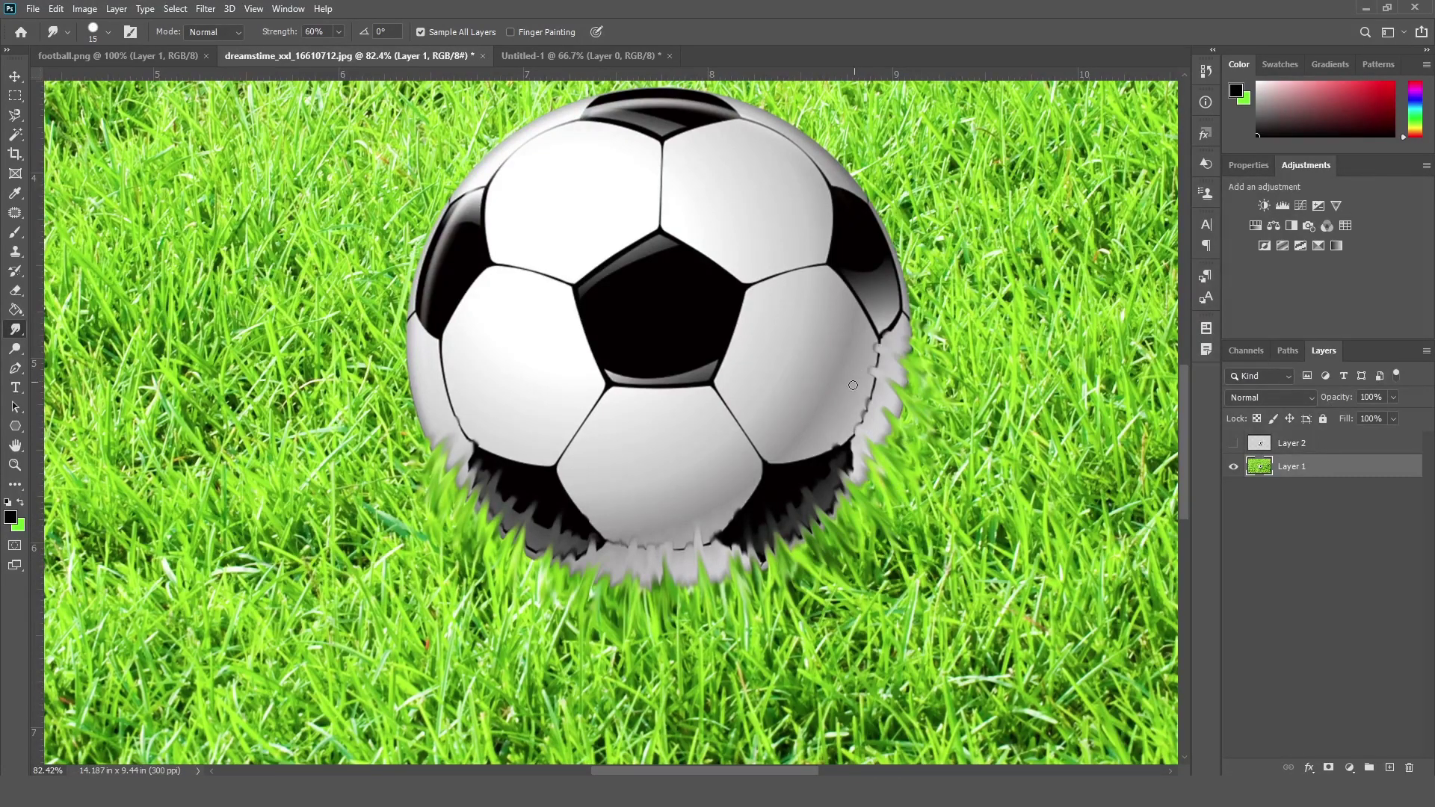
{"action": "scroll", "coordinate": [861, 409], "scroll_direction": "down", "scroll_amount": 3}
{"action": "scroll", "coordinate": [858, 408], "scroll_direction": "down", "scroll_amount": 4}
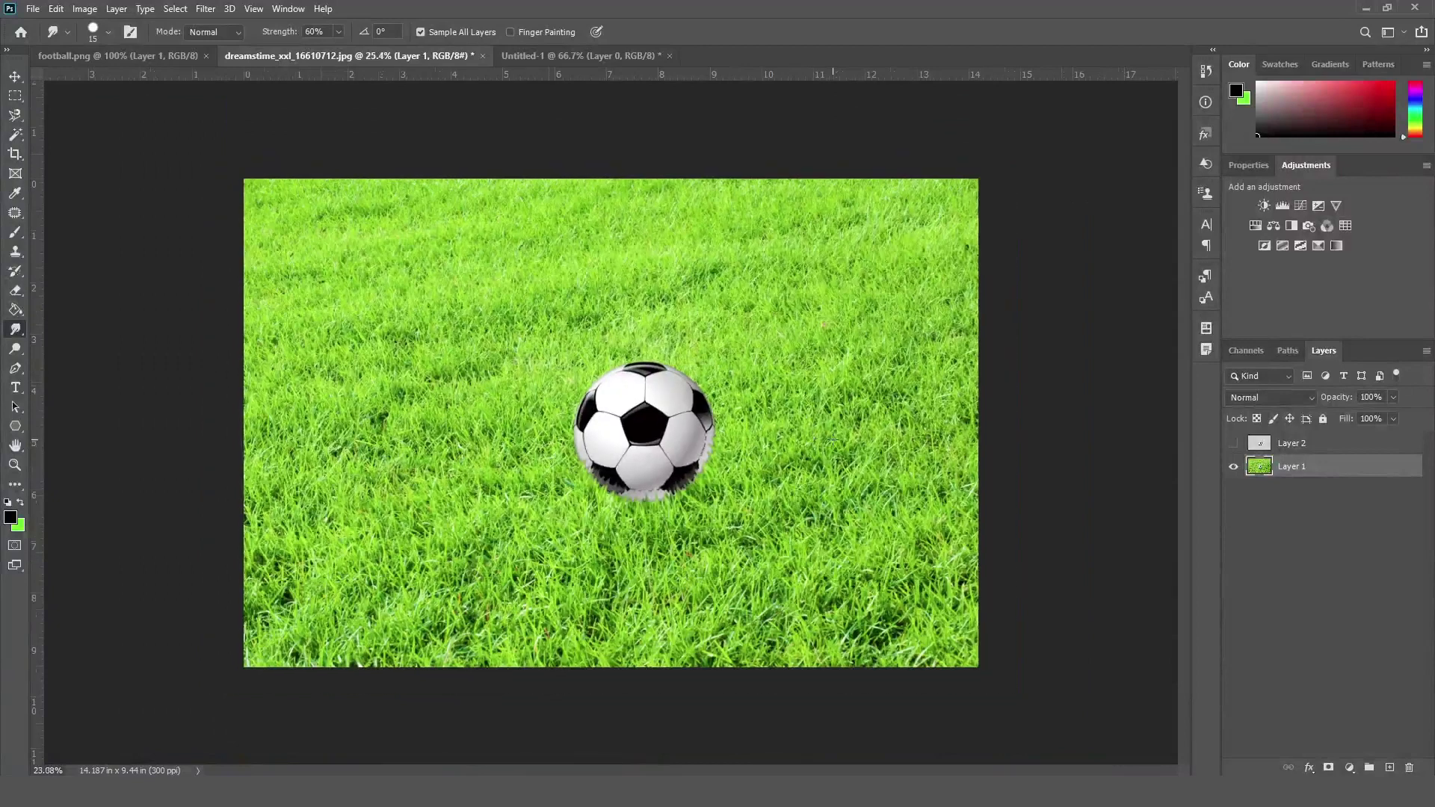
{"action": "left_click", "coordinate": [1234, 443]}
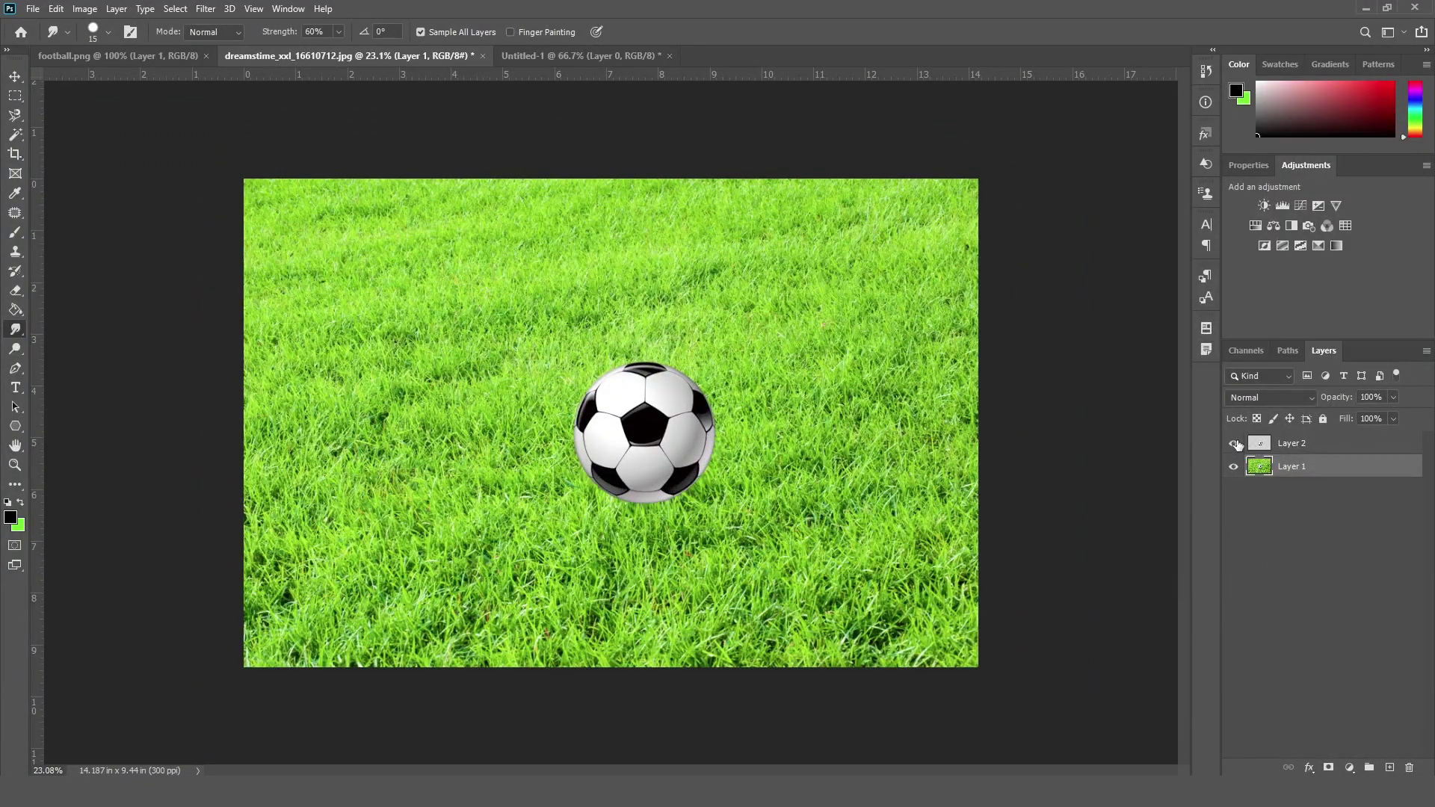
{"action": "left_click", "coordinate": [1234, 443]}
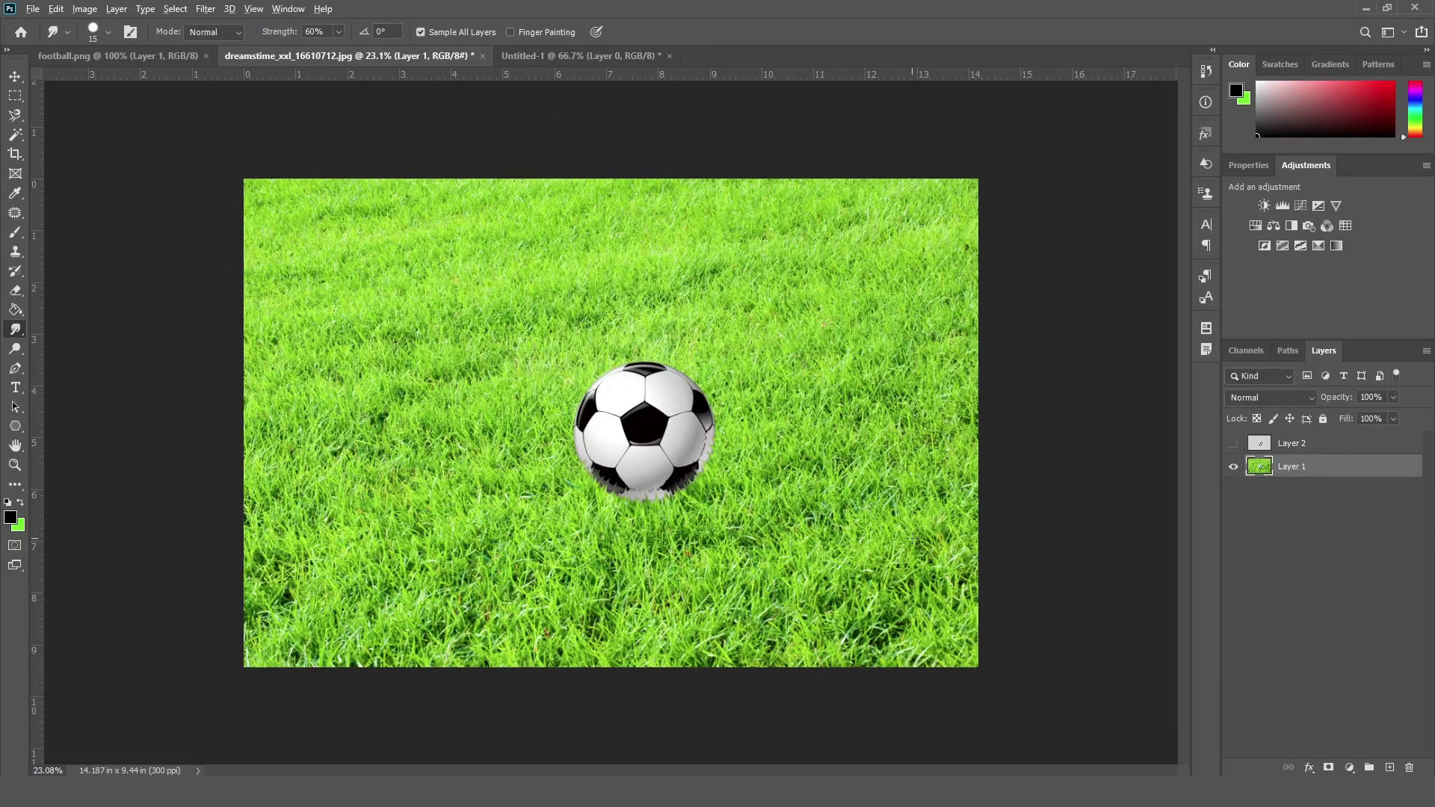
{"action": "scroll", "coordinate": [865, 532], "scroll_direction": "up", "scroll_amount": 1}
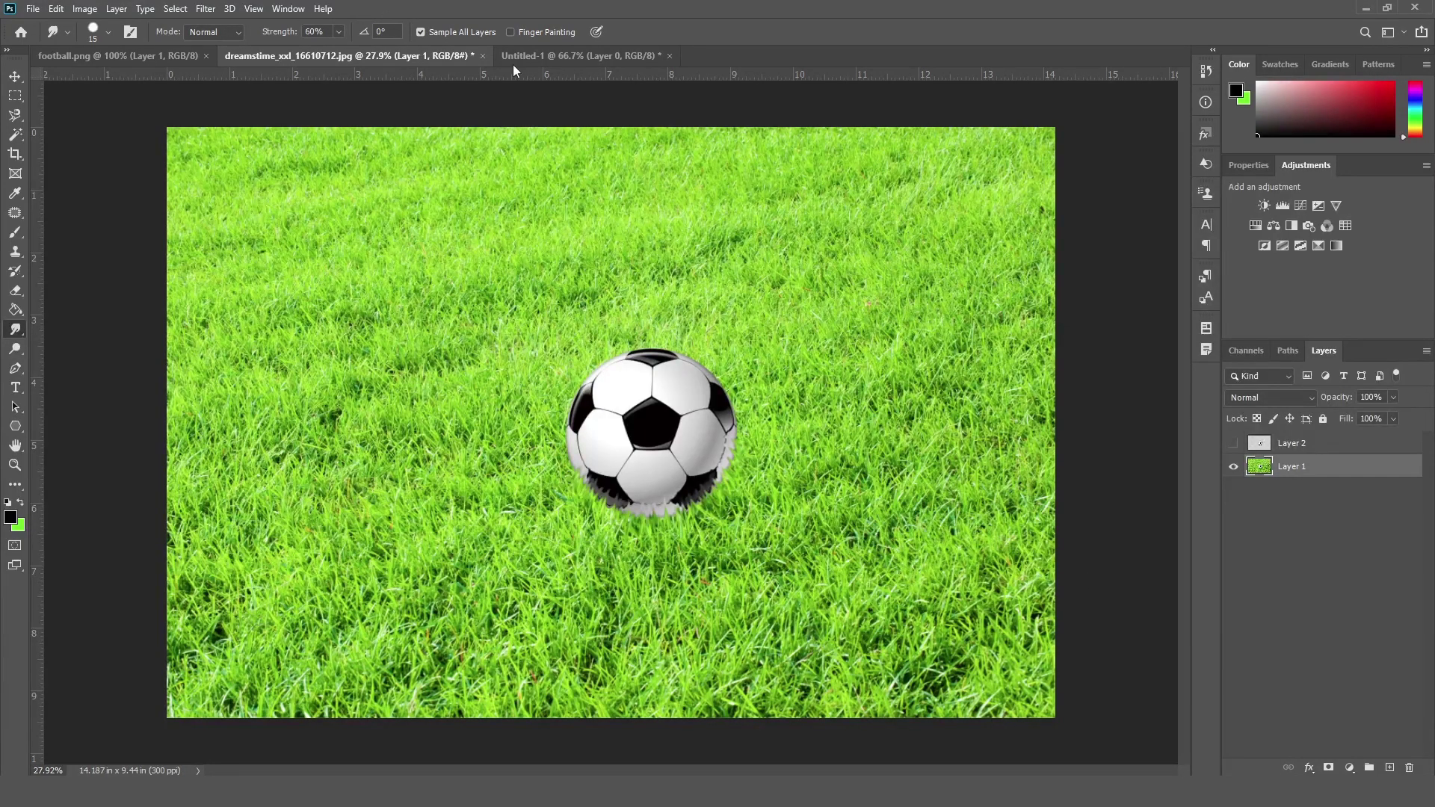
{"action": "left_click", "coordinate": [583, 56]}
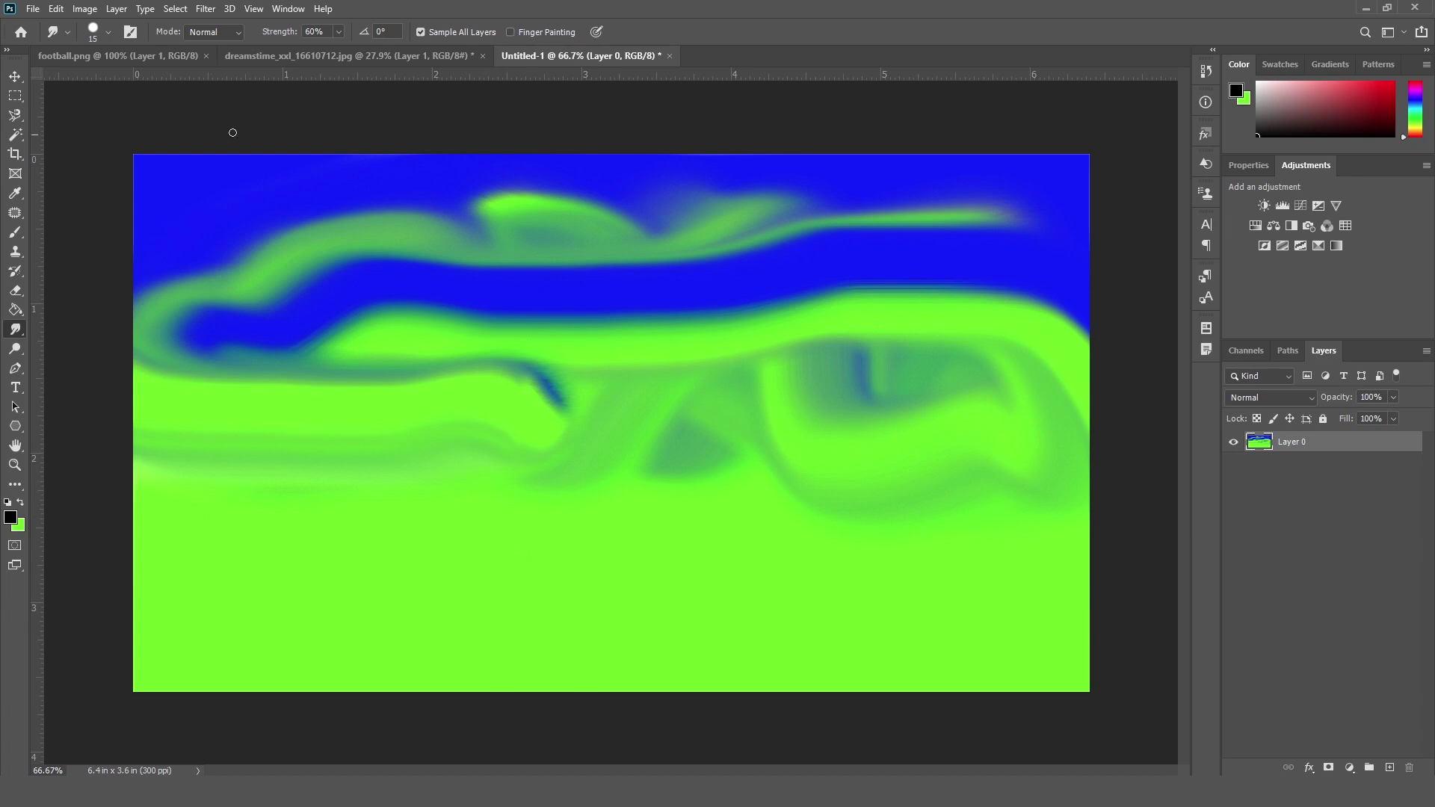
{"action": "left_click", "coordinate": [122, 55]}
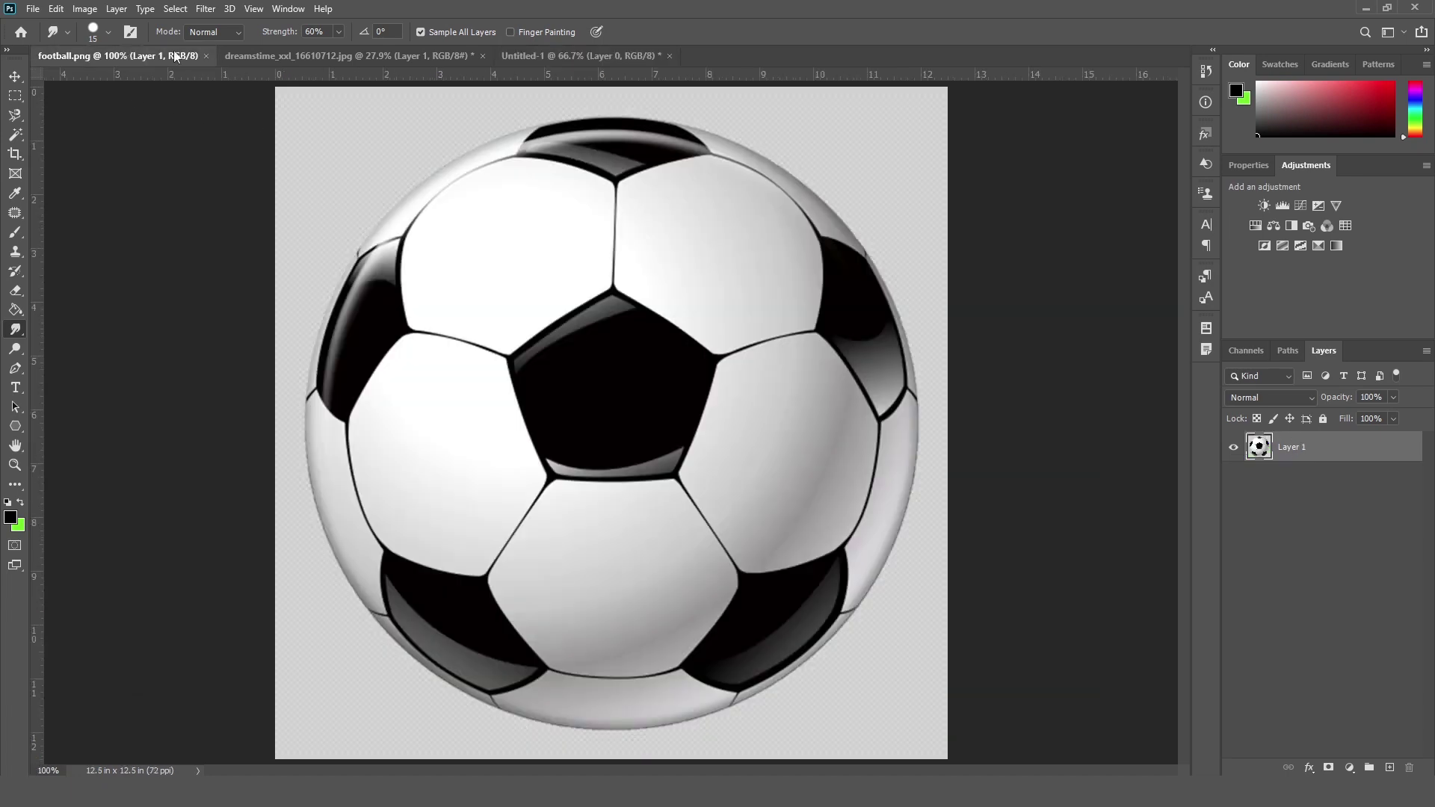
{"action": "left_click", "coordinate": [292, 55]}
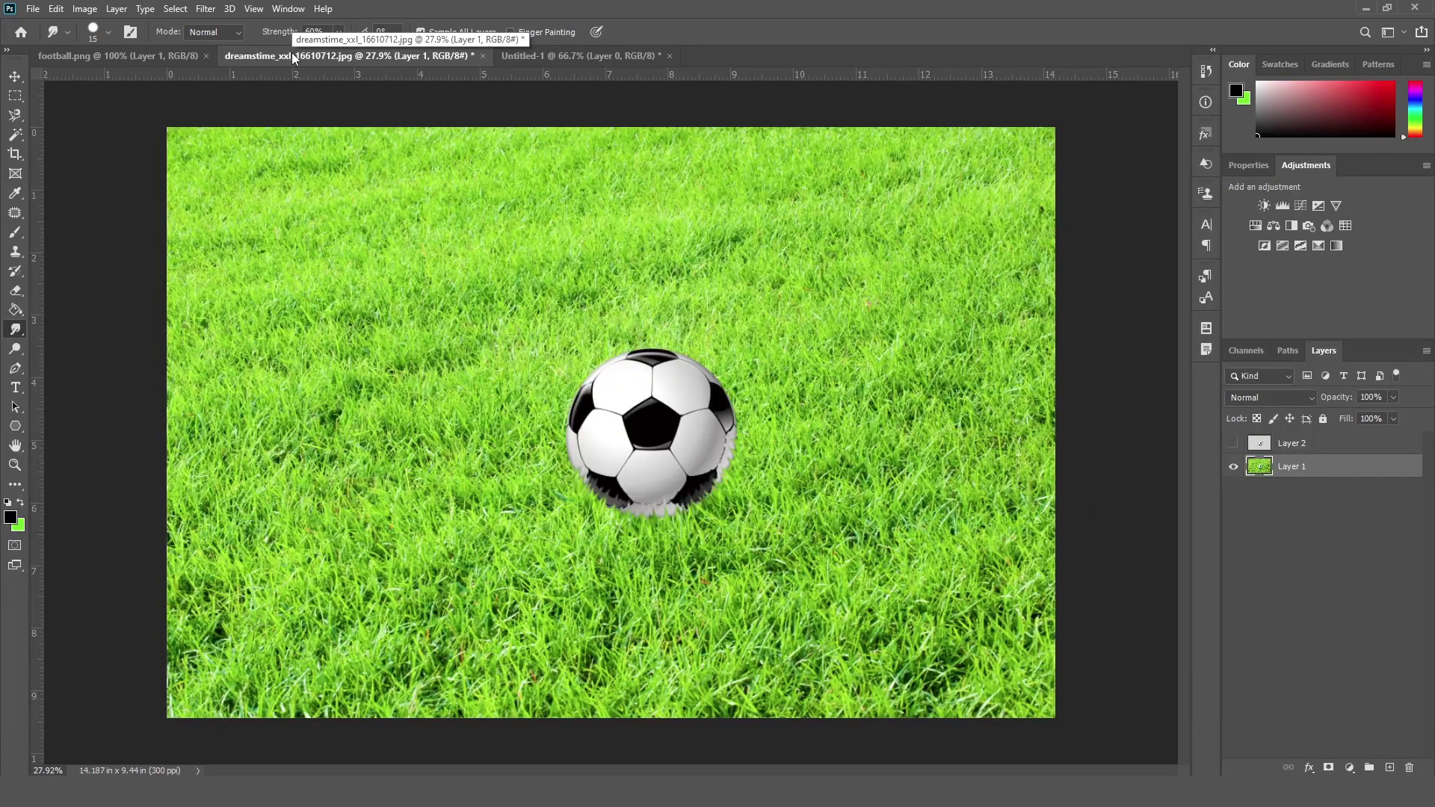